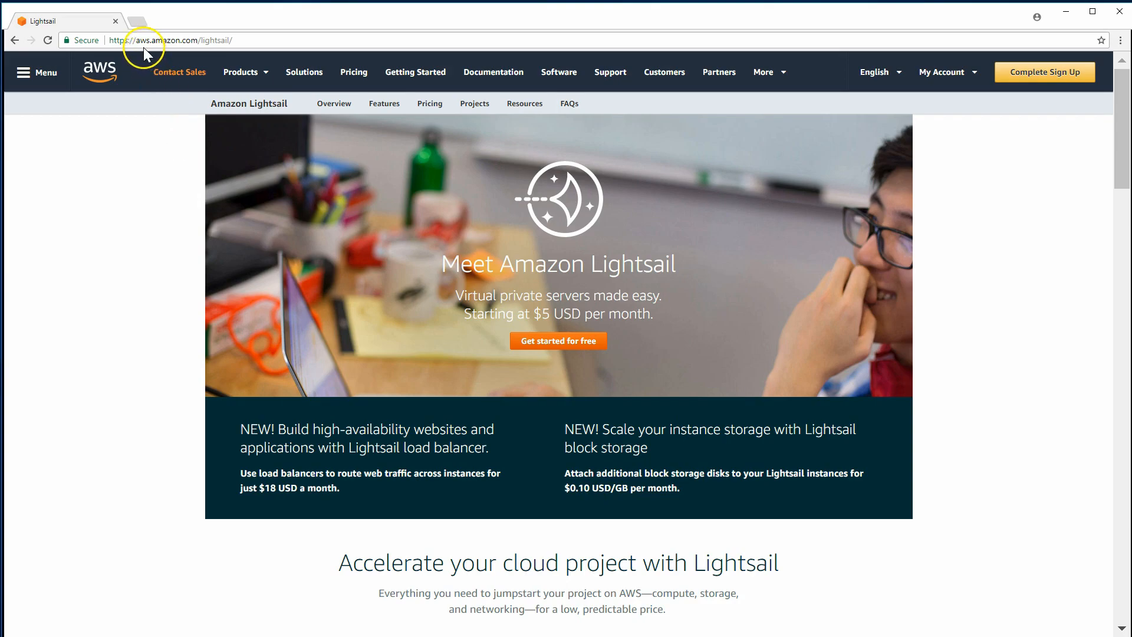
- Go from the Lightsail product page through sign-up to the form for creating a new AWS account
left_click(140, 41)
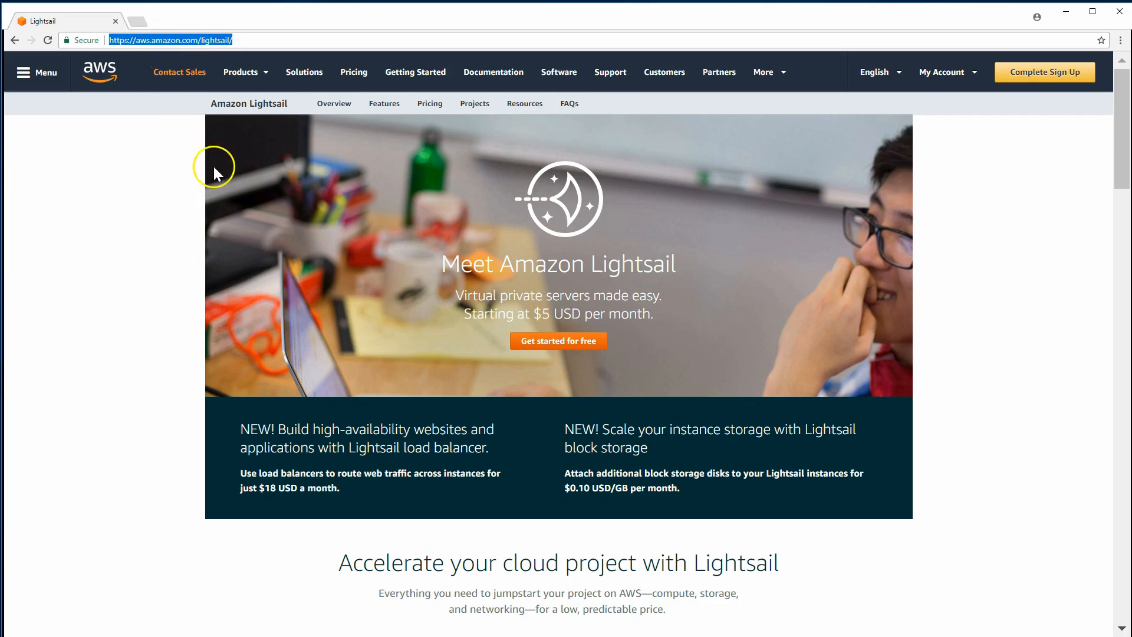
left_click(705, 479)
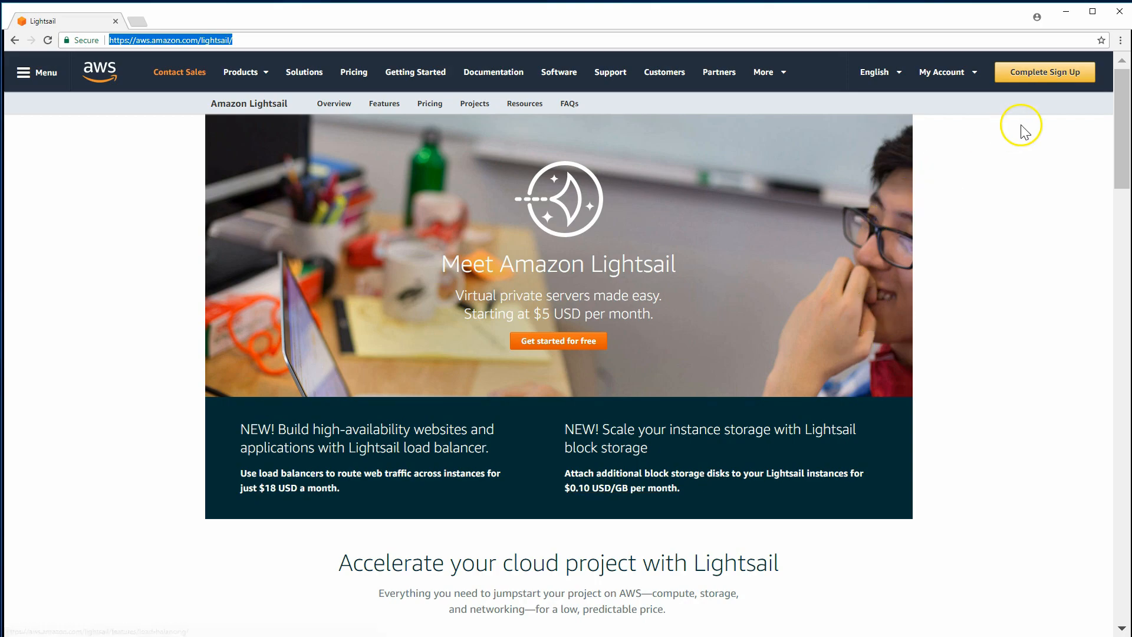
left_click(1041, 73)
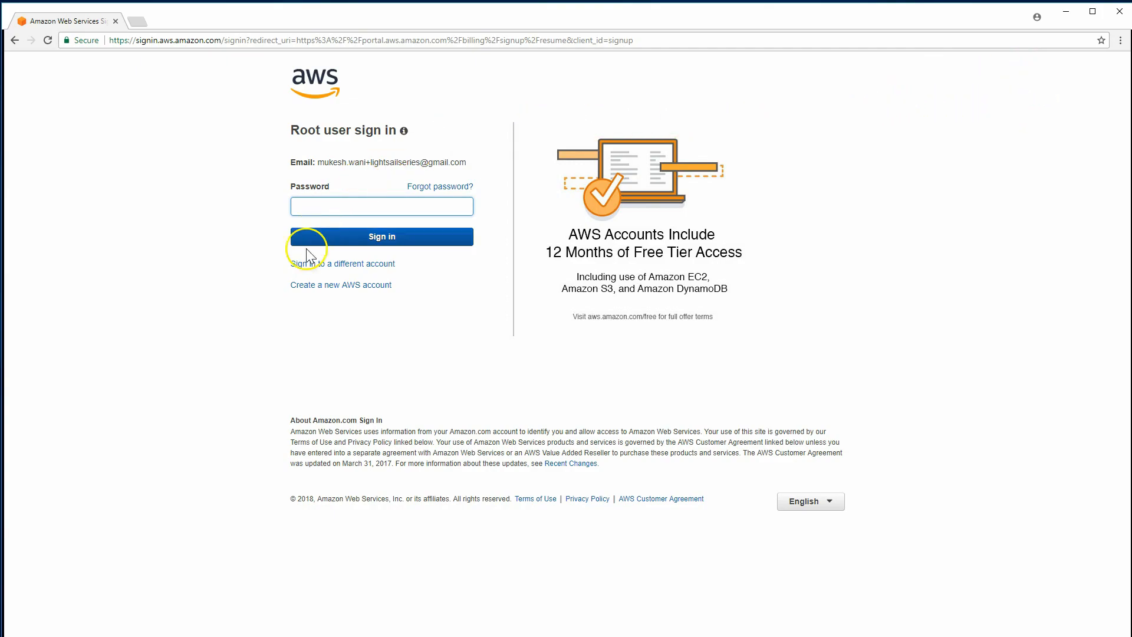
left_click(337, 285)
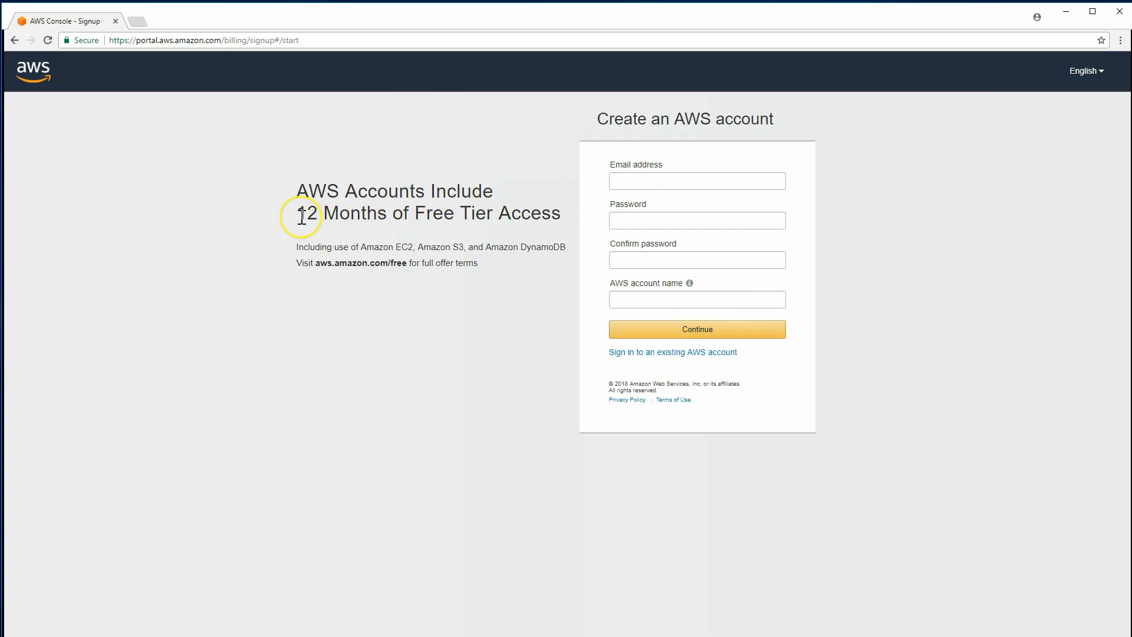
- Review the 12-month free tier offer and the fields required by the AWS account creation form
left_click_drag(301, 215, 502, 213)
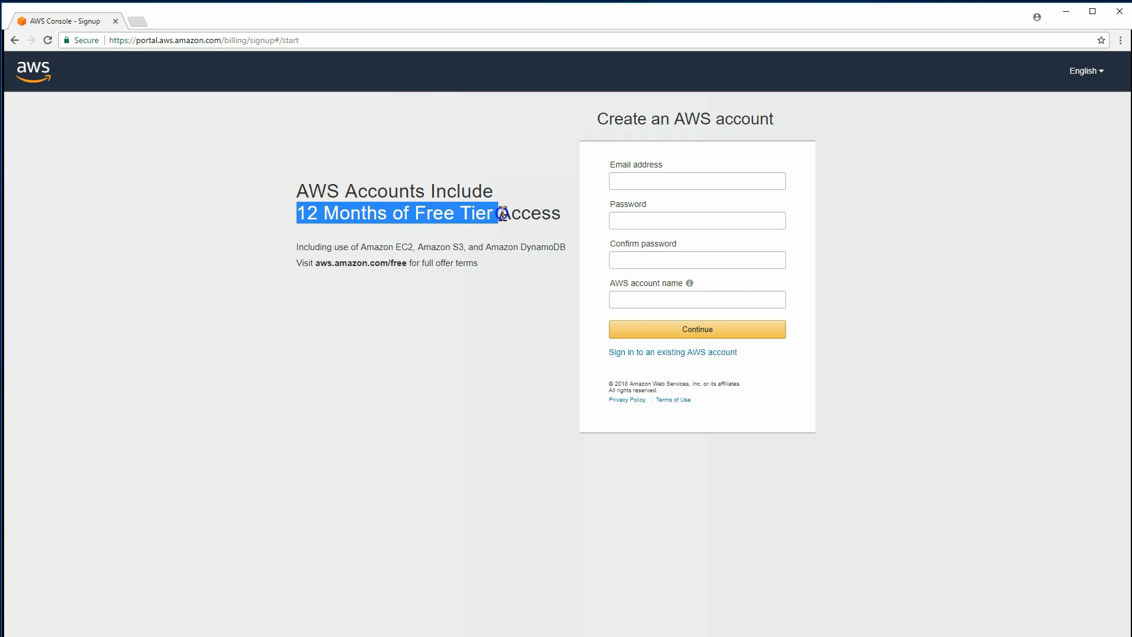
left_click_drag(361, 247, 550, 248)
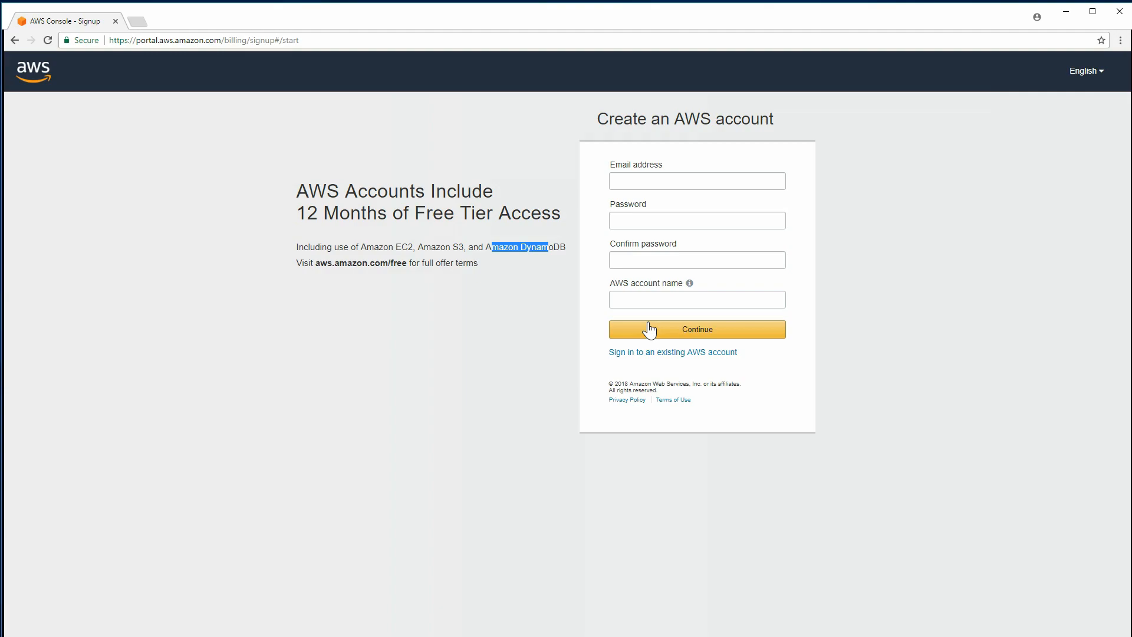
left_click(783, 299)
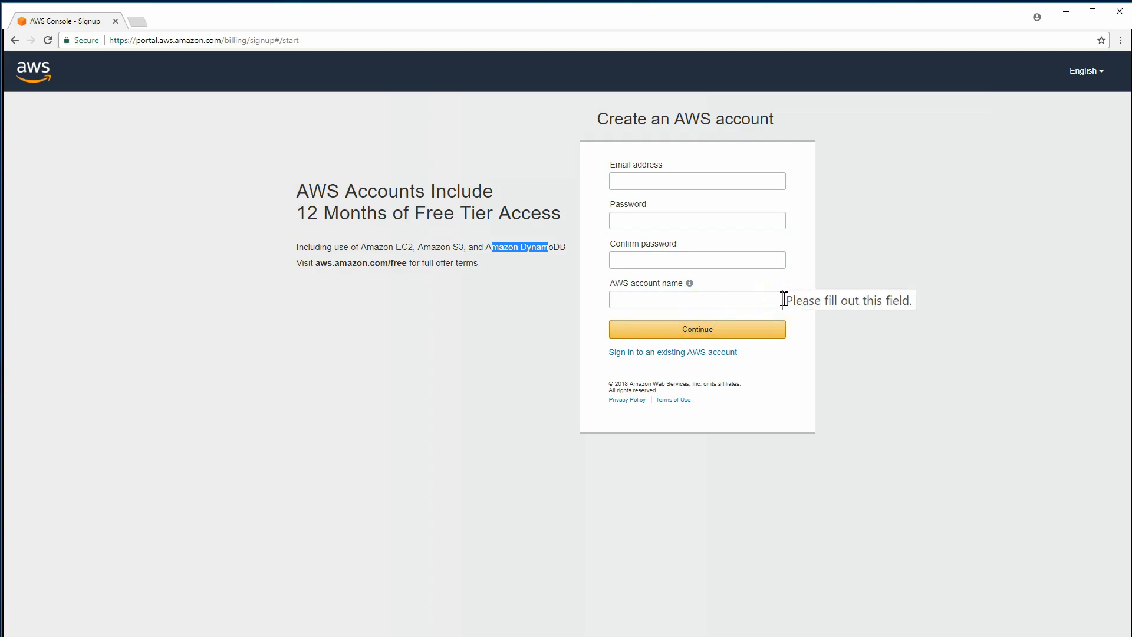
left_click(790, 300)
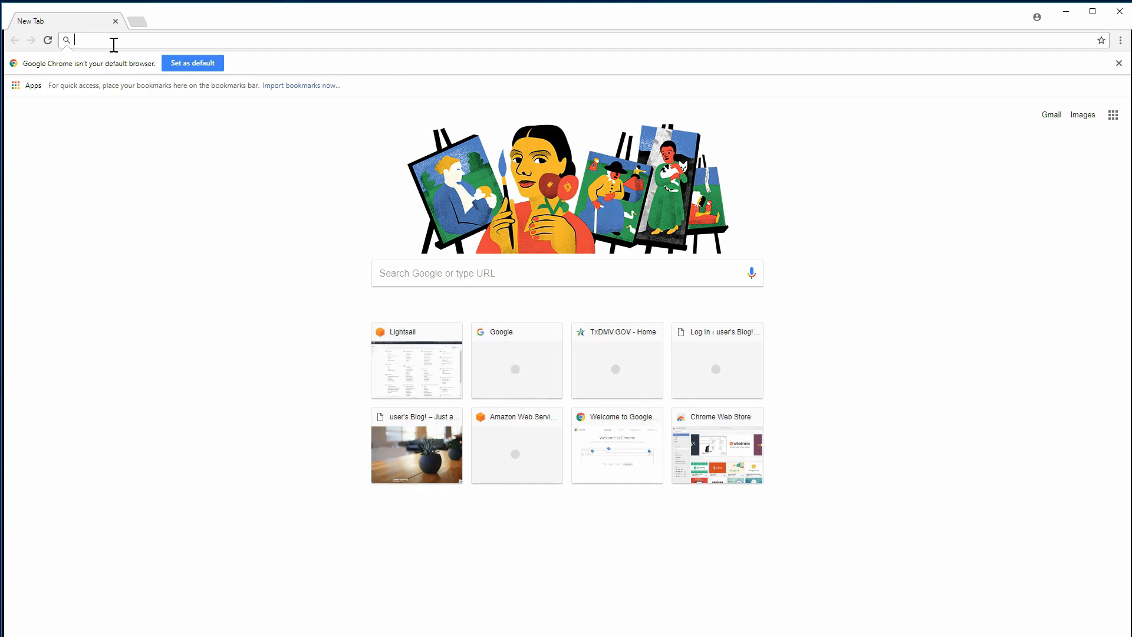
- Go to lightsail.aws.amazon.com and sign in as root user with the account password
type("lightsail.aws.amazon.com")
key("Return")
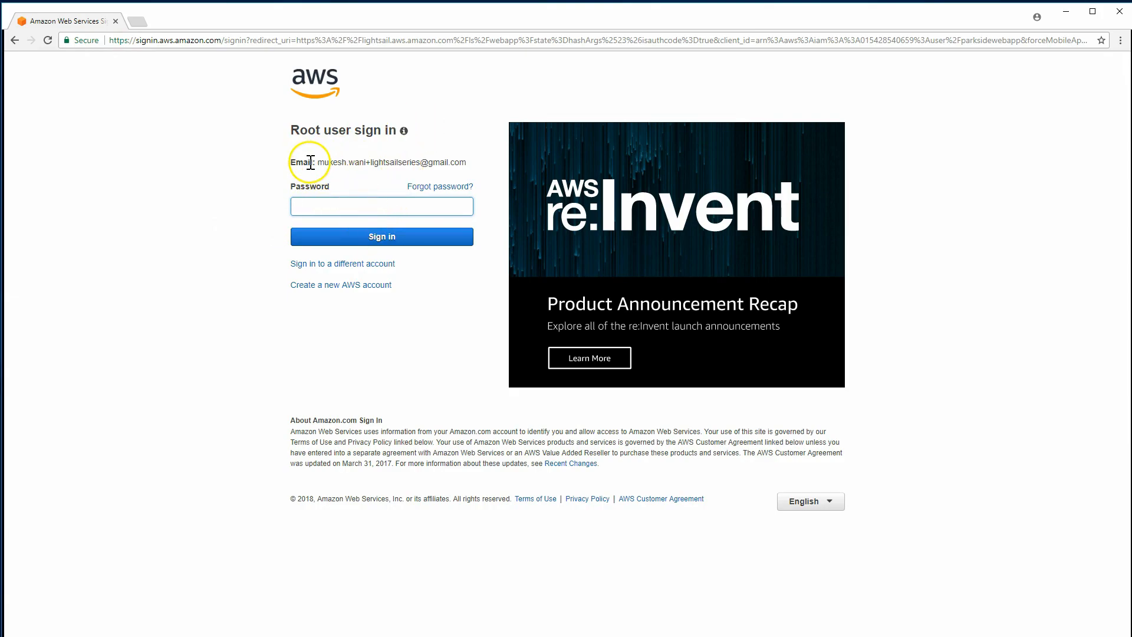
type("•••••••••••")
left_click(356, 240)
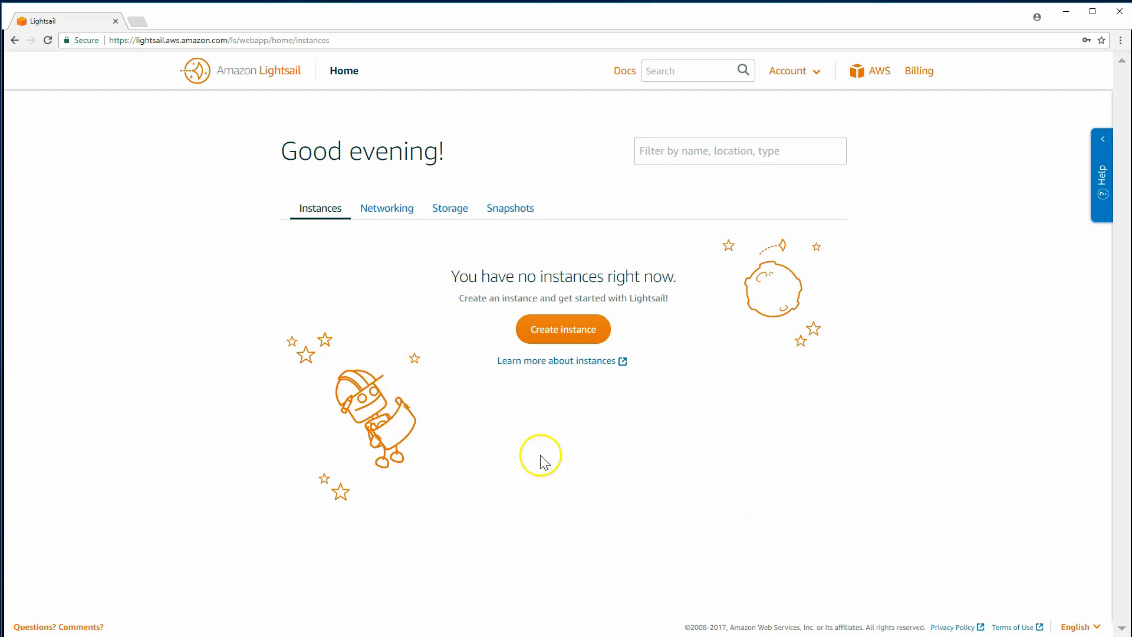
- Look through the Networking, Storage and Snapshots sections of the Lightsail home page and return to Instances
left_click(385, 226)
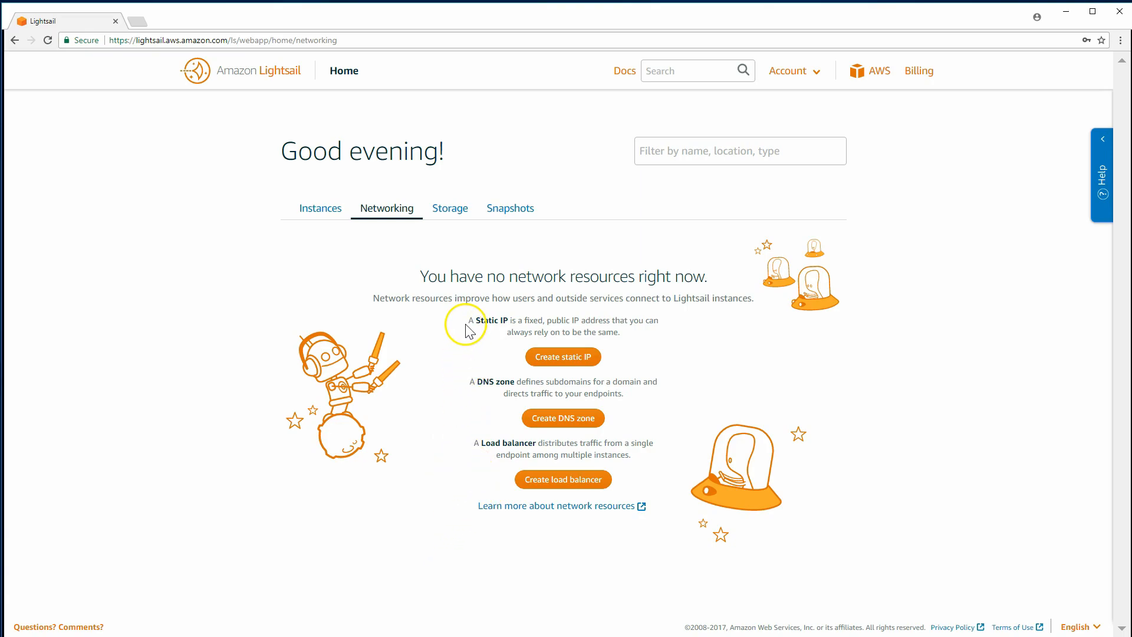
left_click_drag(468, 321, 560, 320)
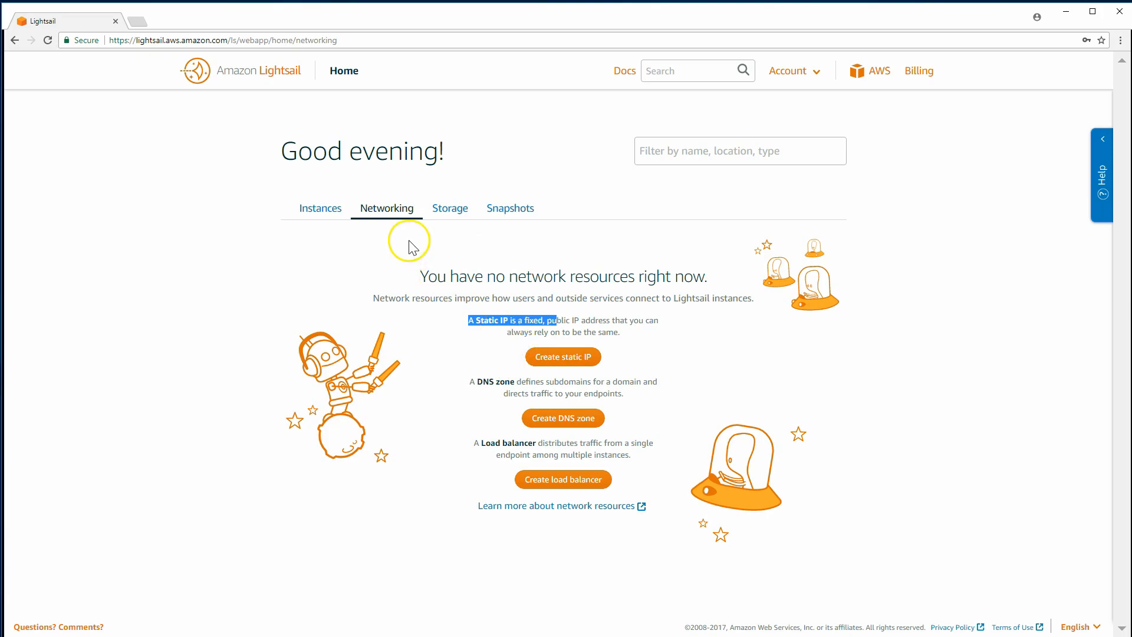
left_click(450, 208)
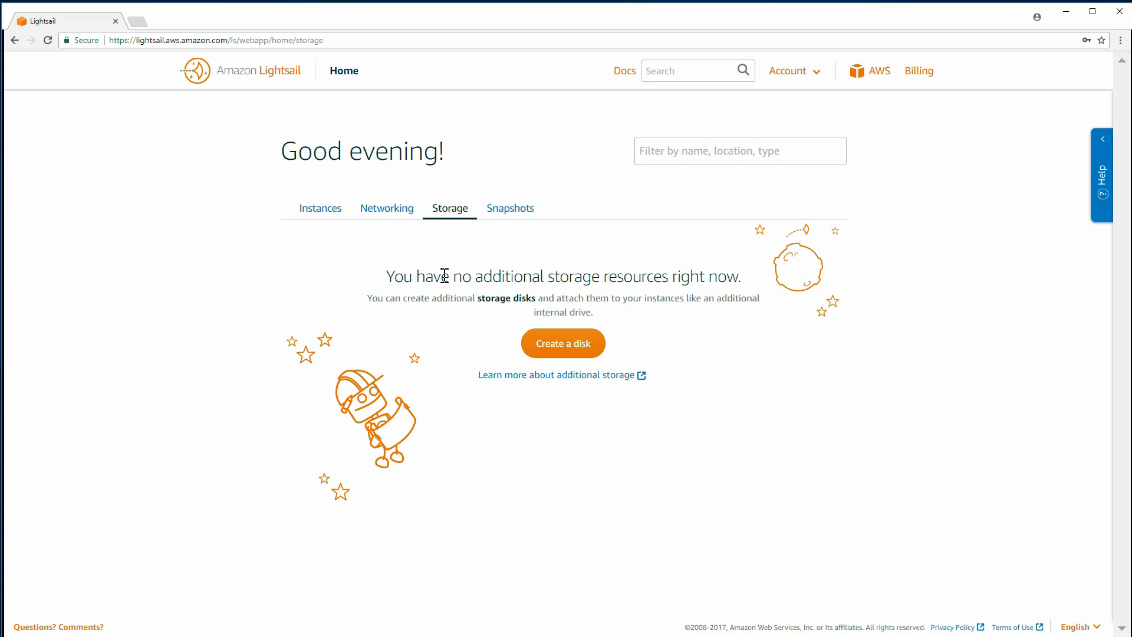
left_click(510, 209)
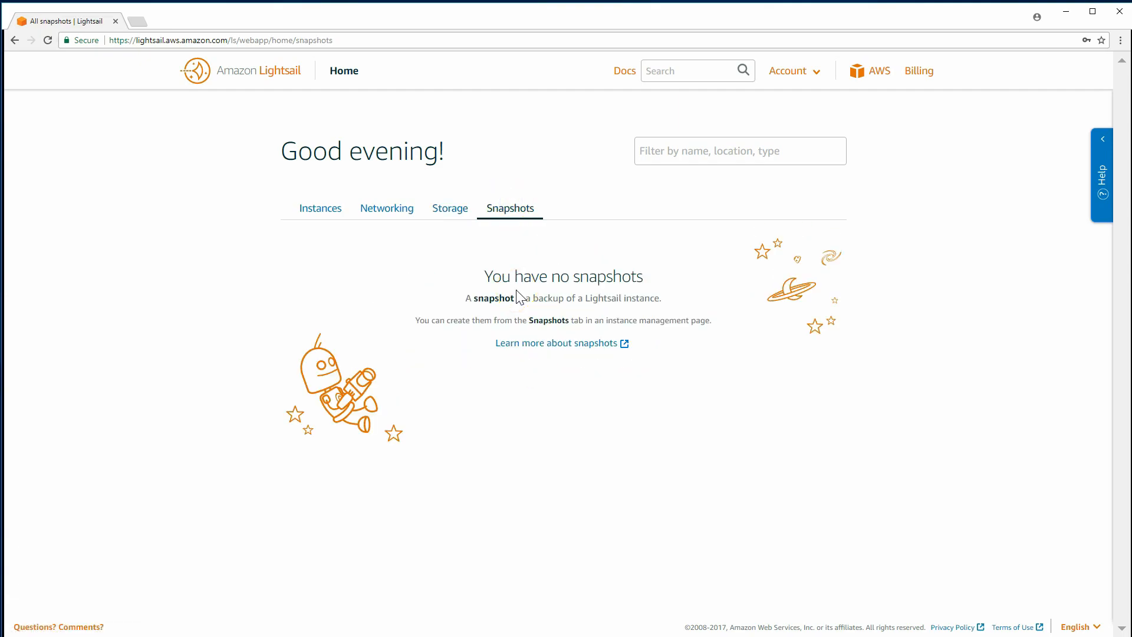
left_click(527, 278)
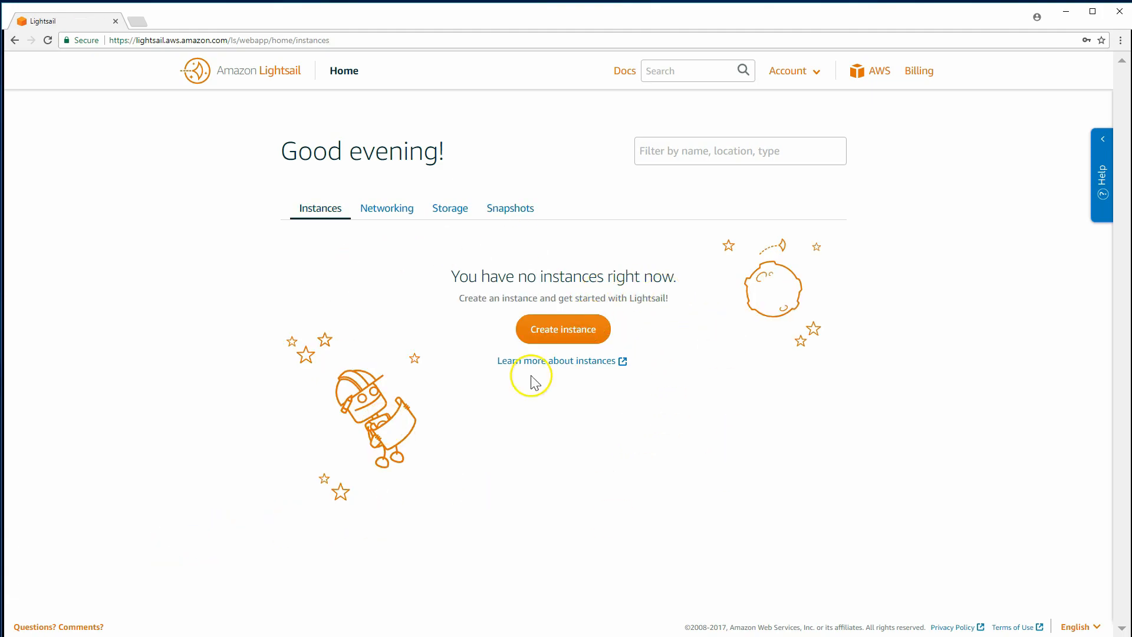
- Start creating an instance, check the OS Only blueprints, and return to Apps + OS with the WordPress blueprint selected
left_click(581, 329)
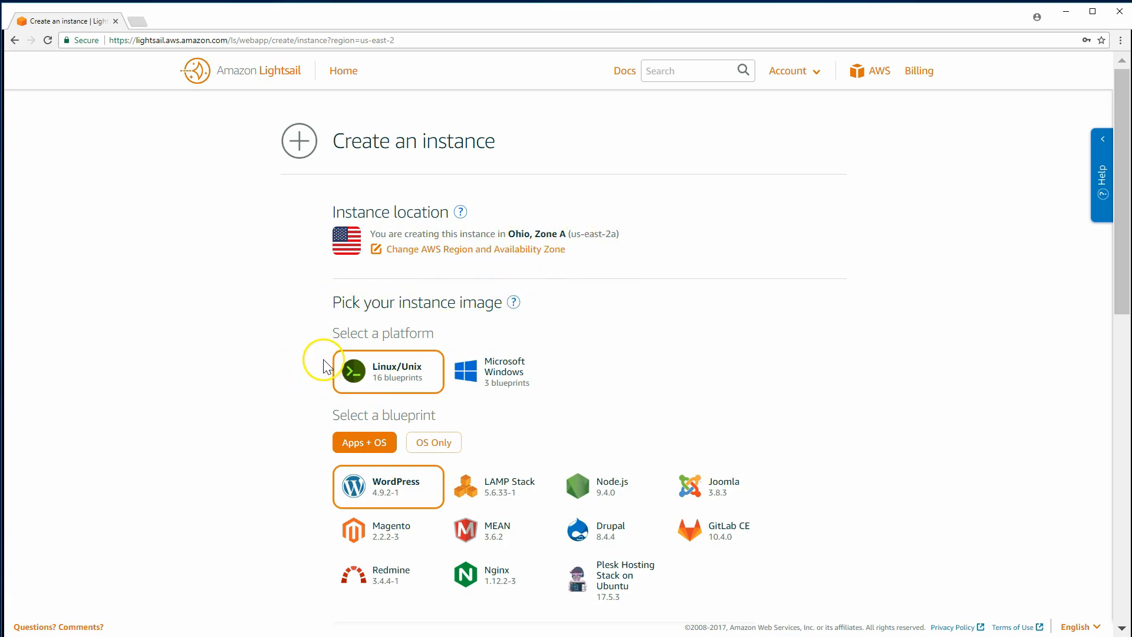
scroll(323, 360, "down", 2)
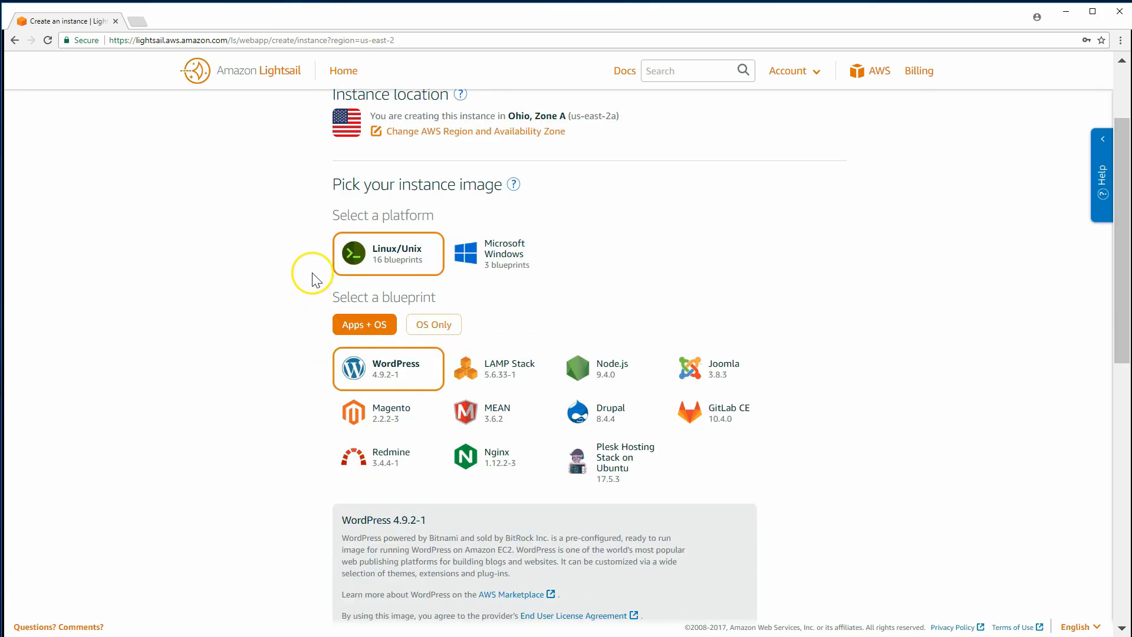
scroll(245, 293, "down", 2)
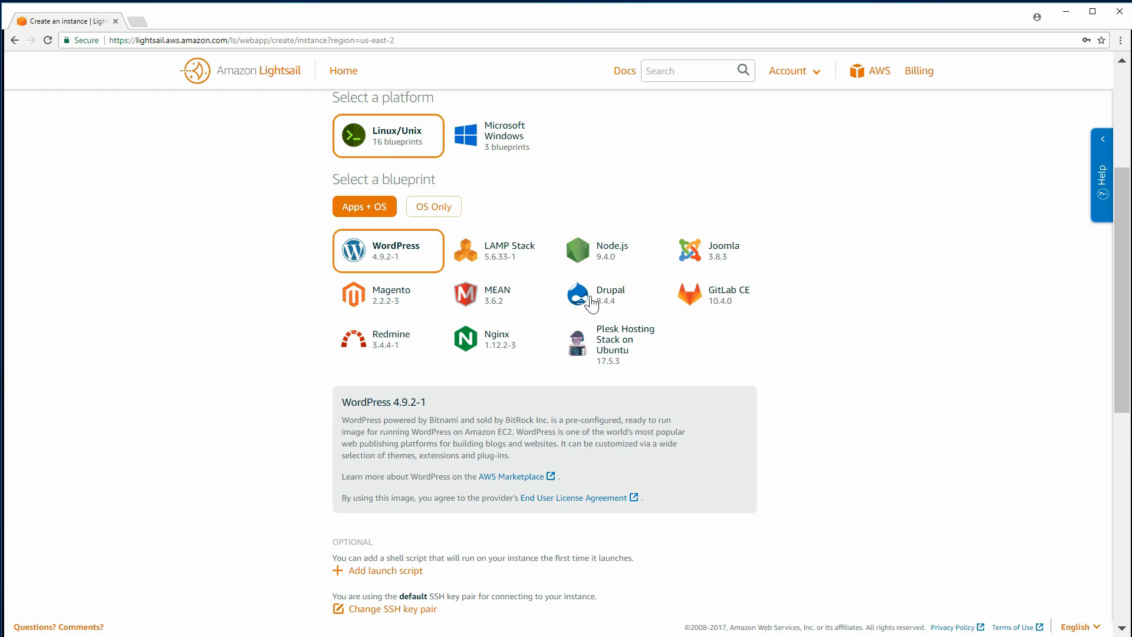
left_click(427, 206)
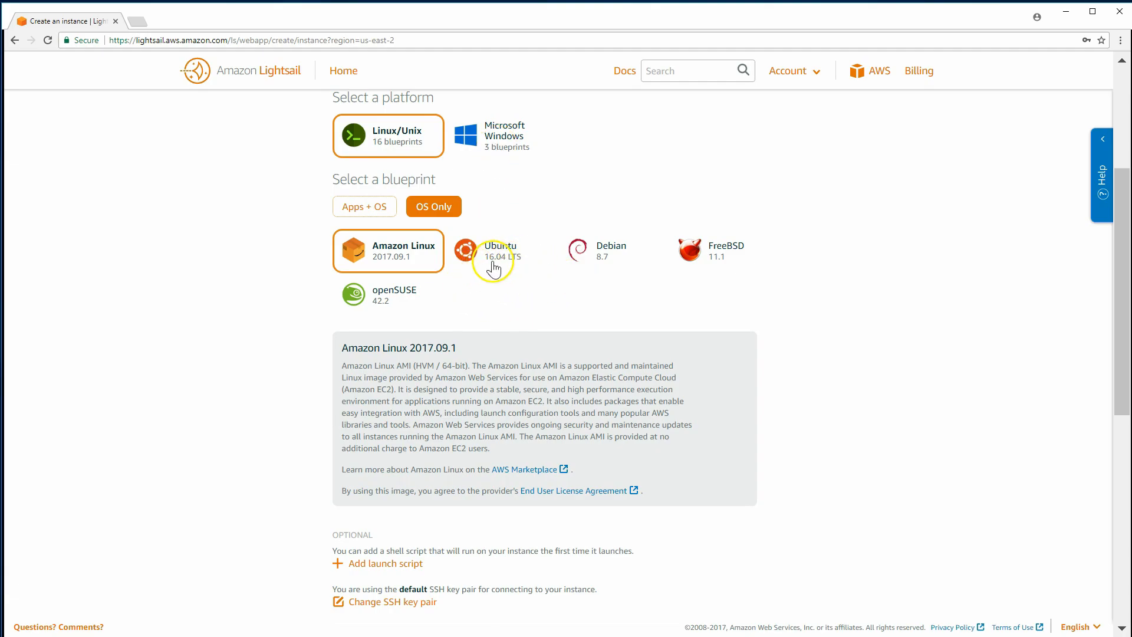
left_click(381, 211)
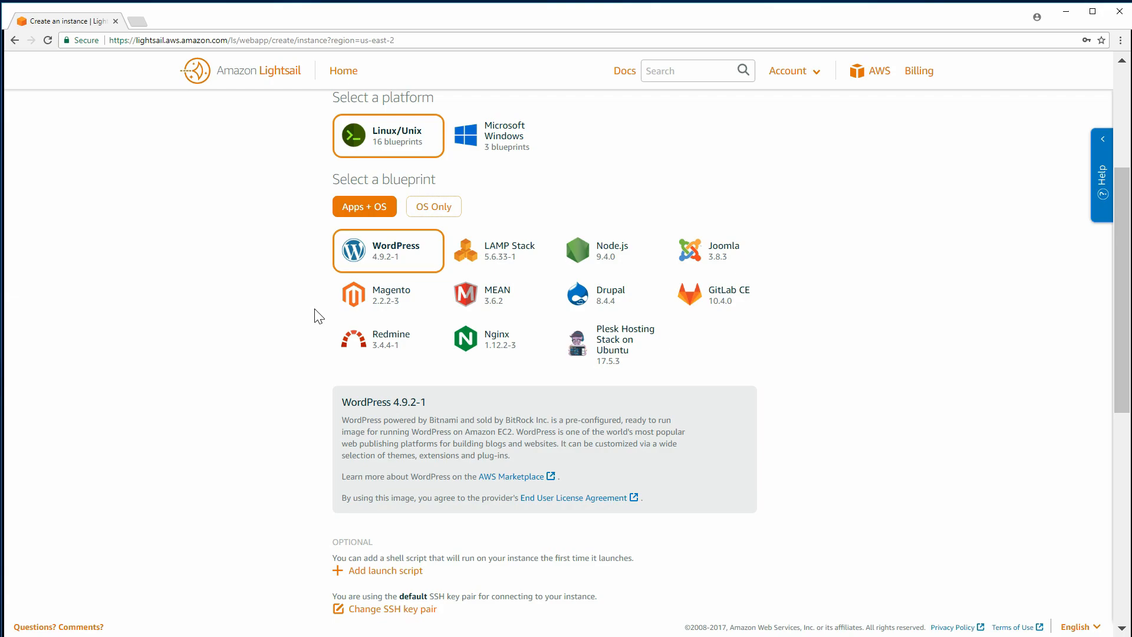
left_click(305, 272)
- Keep the $5 monthly plan, name the instance TestSite-WordPress-512MB-Ohio-1, and create it
scroll(303, 283, "down", 2)
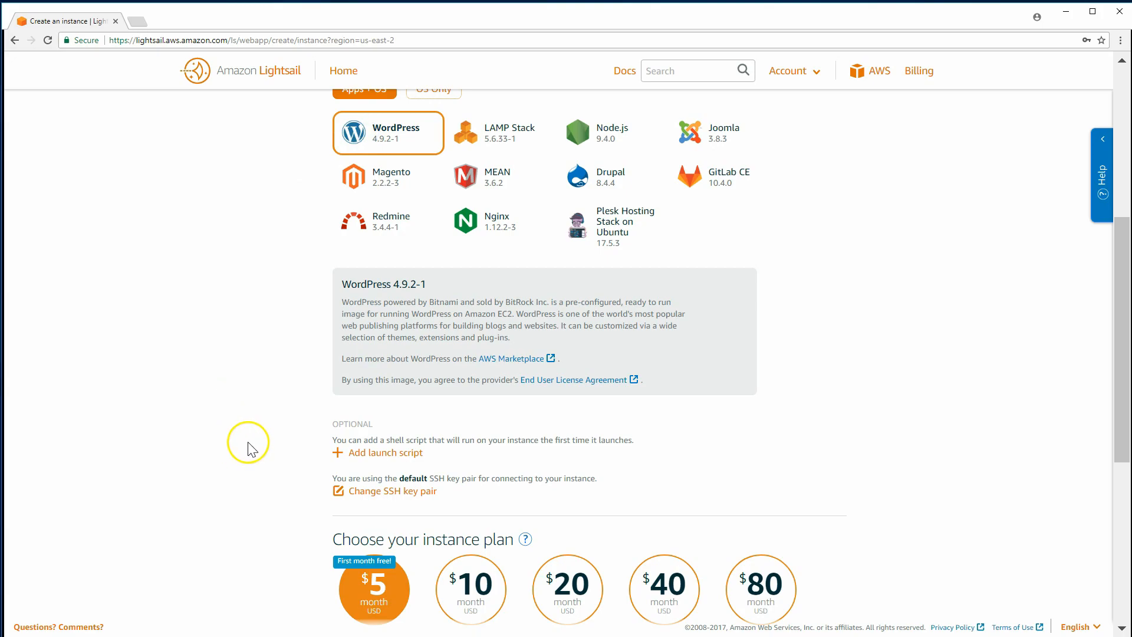
scroll(245, 442, "down", 2)
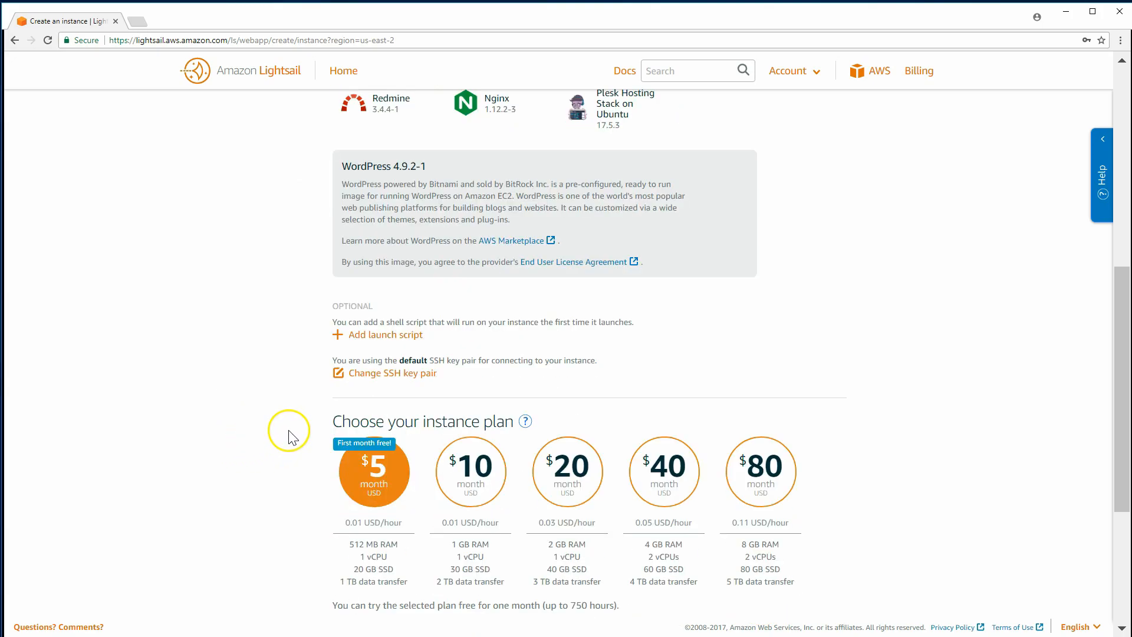
scroll(291, 437, "down", 2)
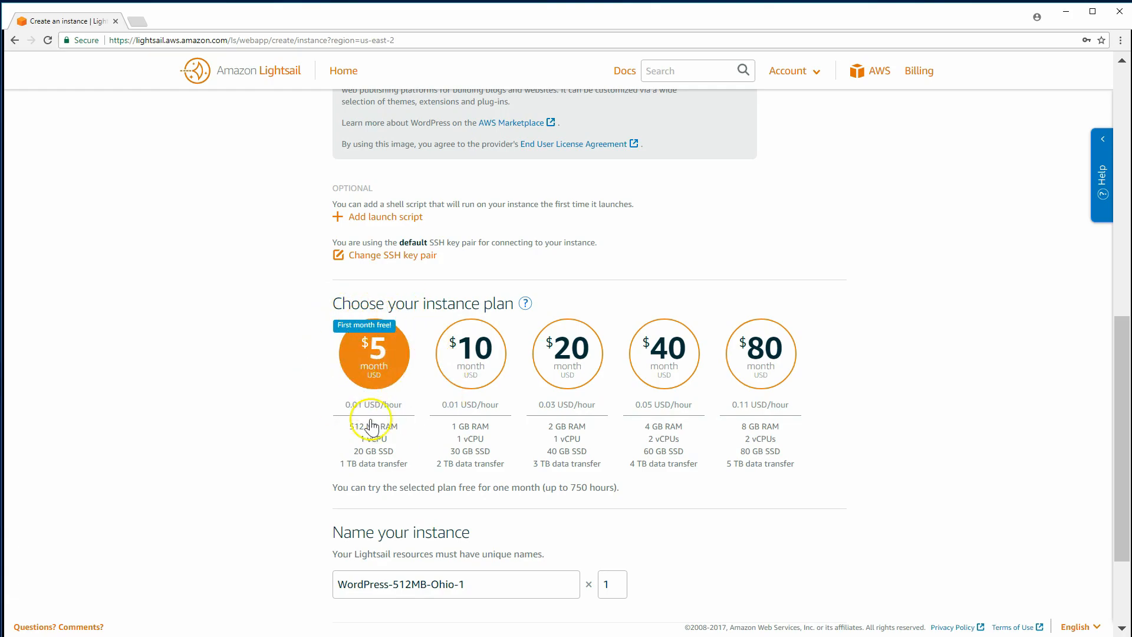
scroll(407, 401, "down", 1)
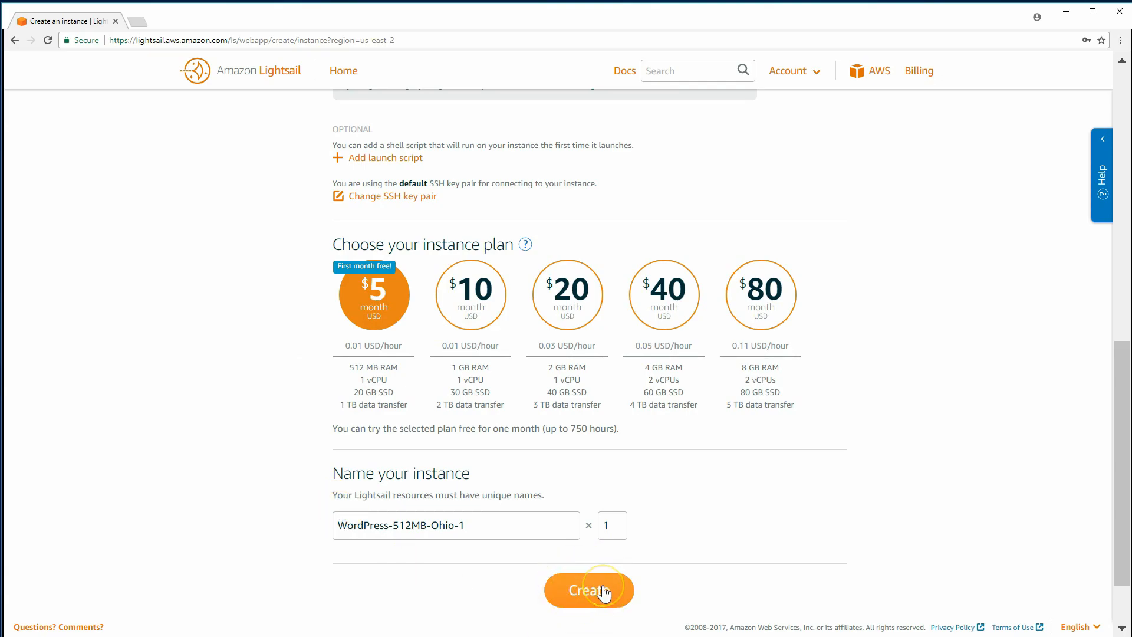
left_click(342, 523)
left_click(342, 523)
left_click_drag(469, 527, 332, 526)
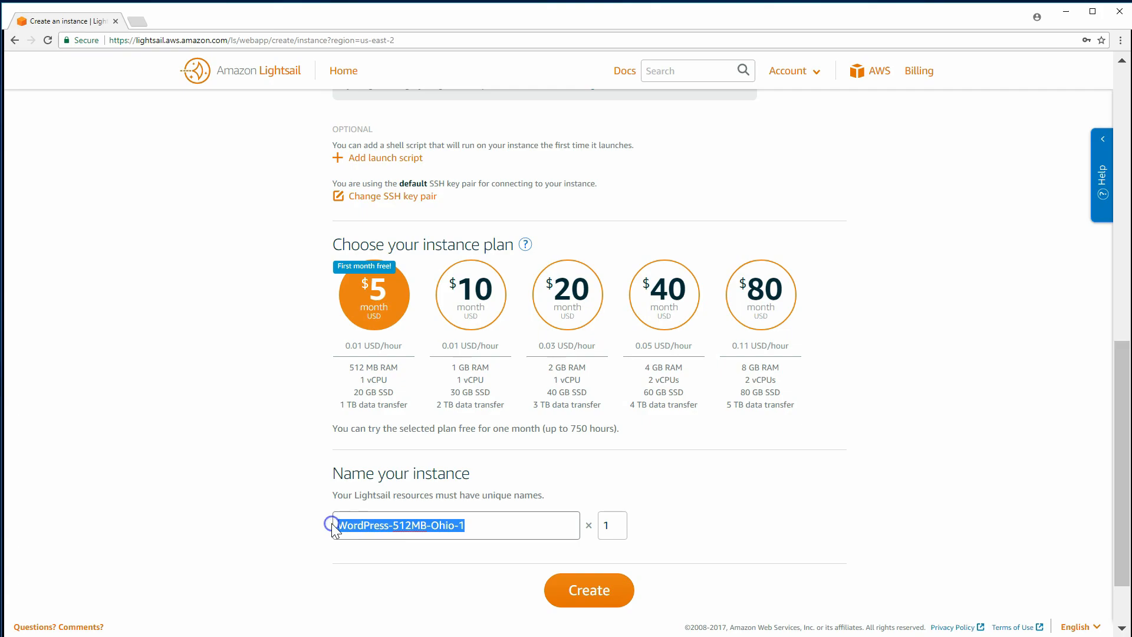
left_click(341, 527)
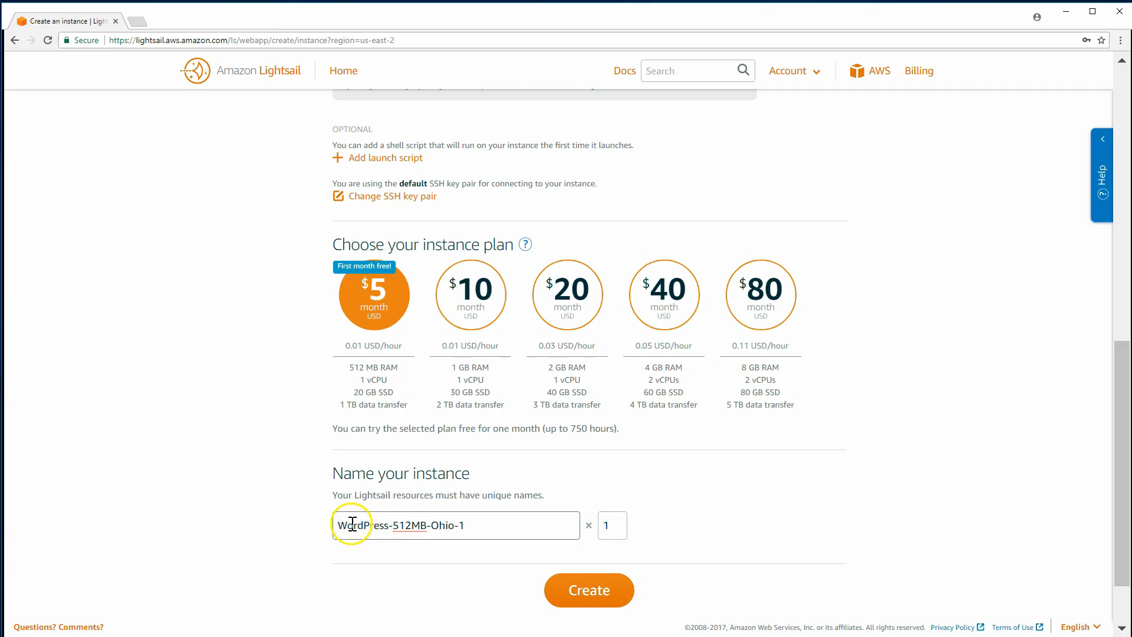
left_click_drag(337, 525, 465, 525)
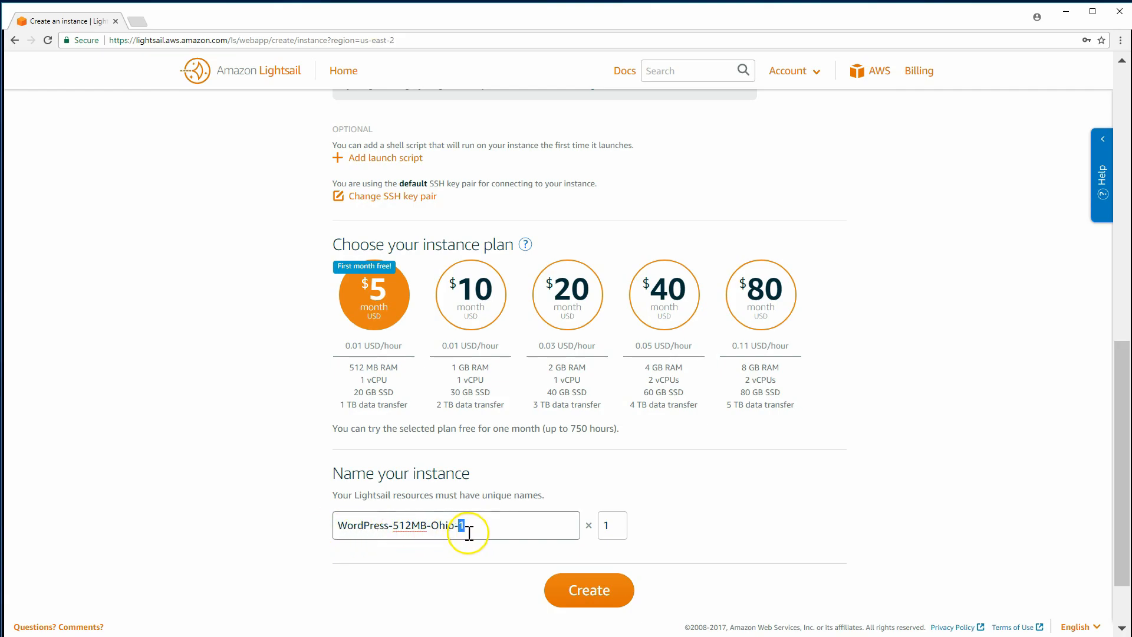
left_click(341, 525)
type("TestSite-")
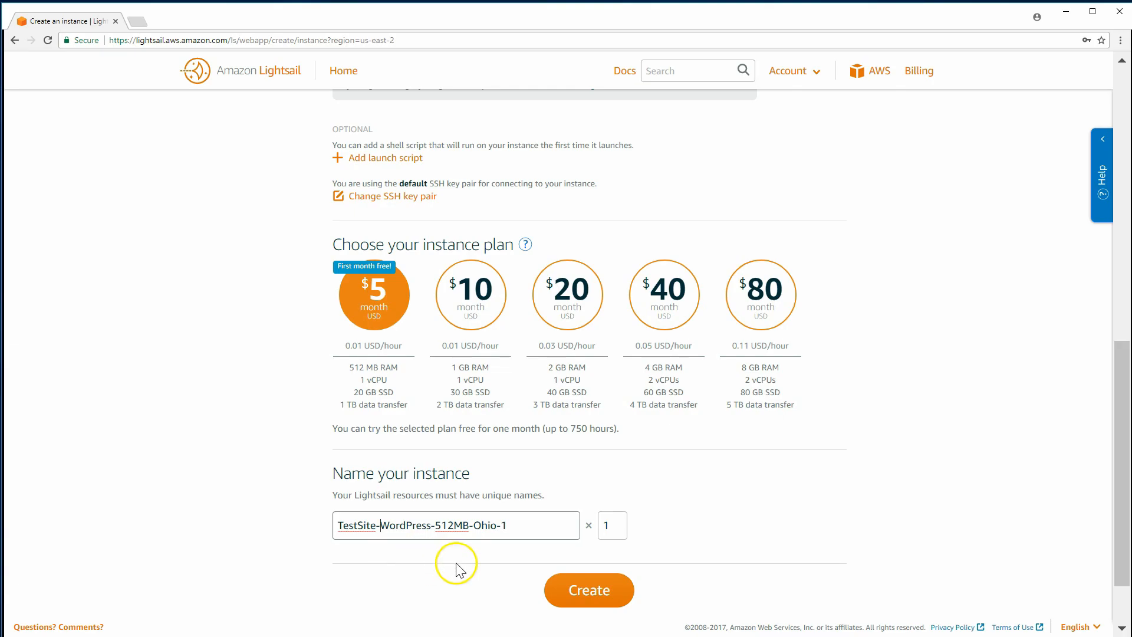
left_click(568, 586)
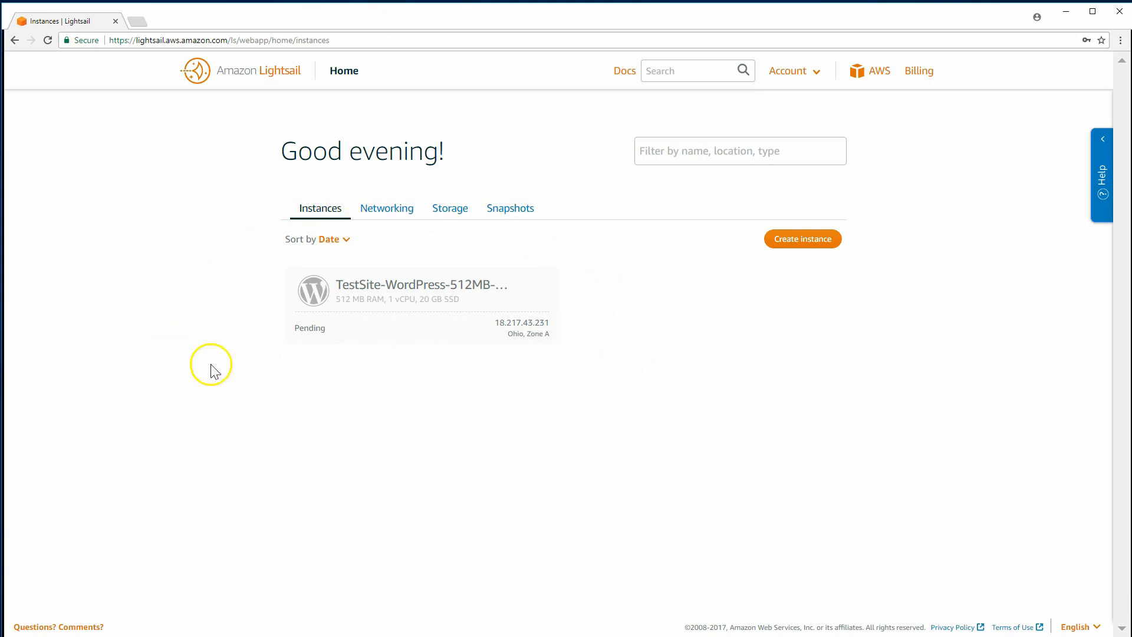
left_click(439, 414)
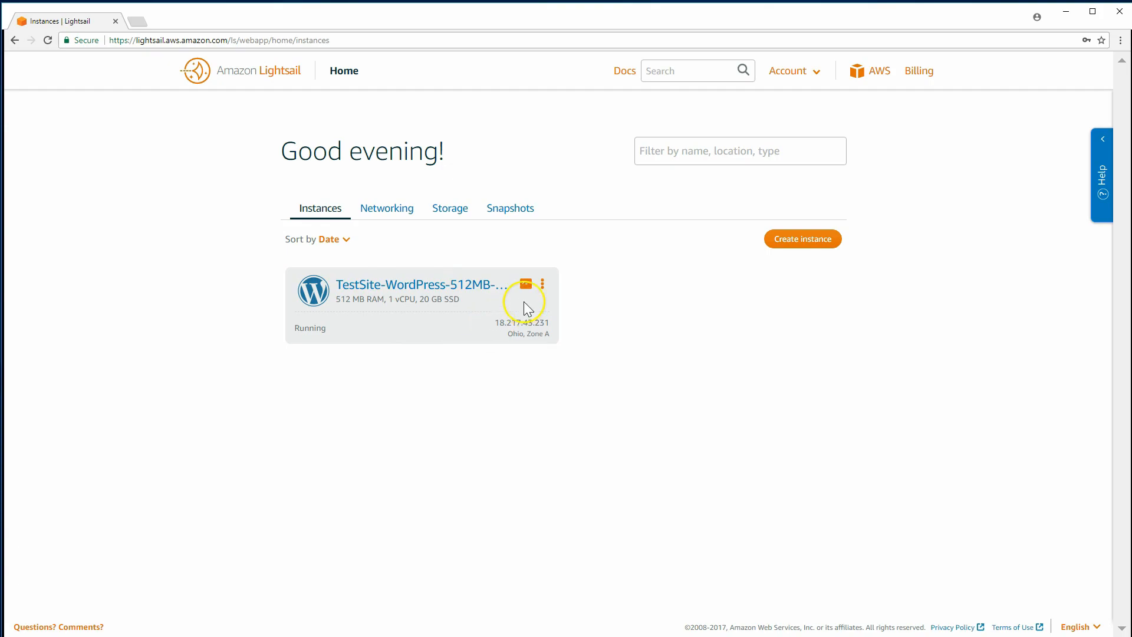
- Copy the TestSite instance's public IP address and load it in a new browser tab
left_click_drag(494, 322, 549, 322)
key("ctrl+c")
left_click(137, 22)
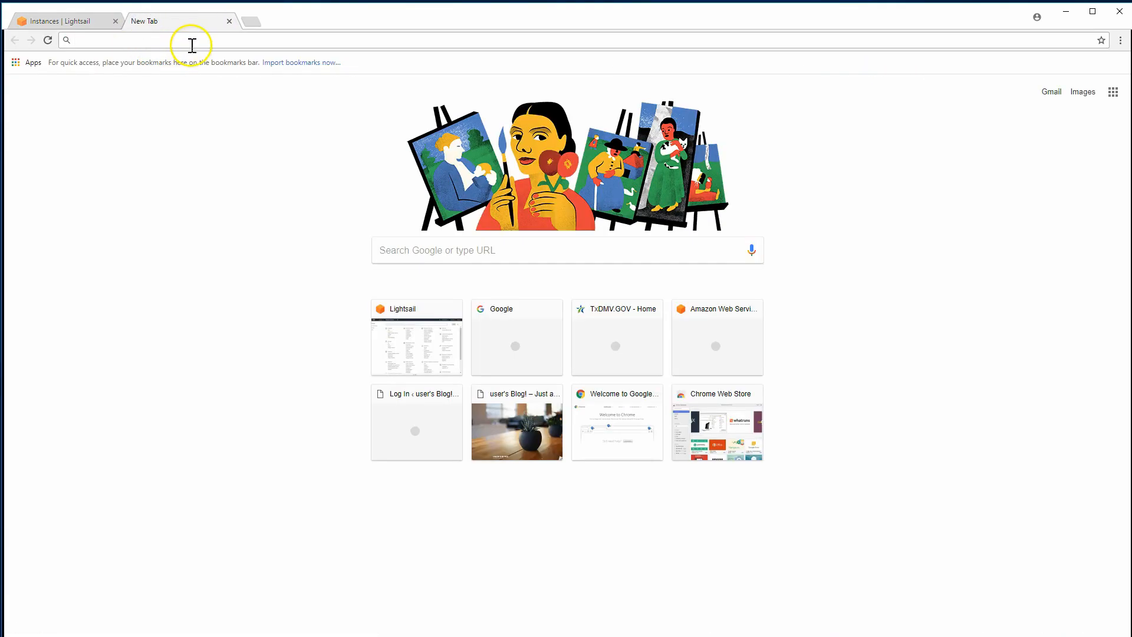
key("ctrl+v")
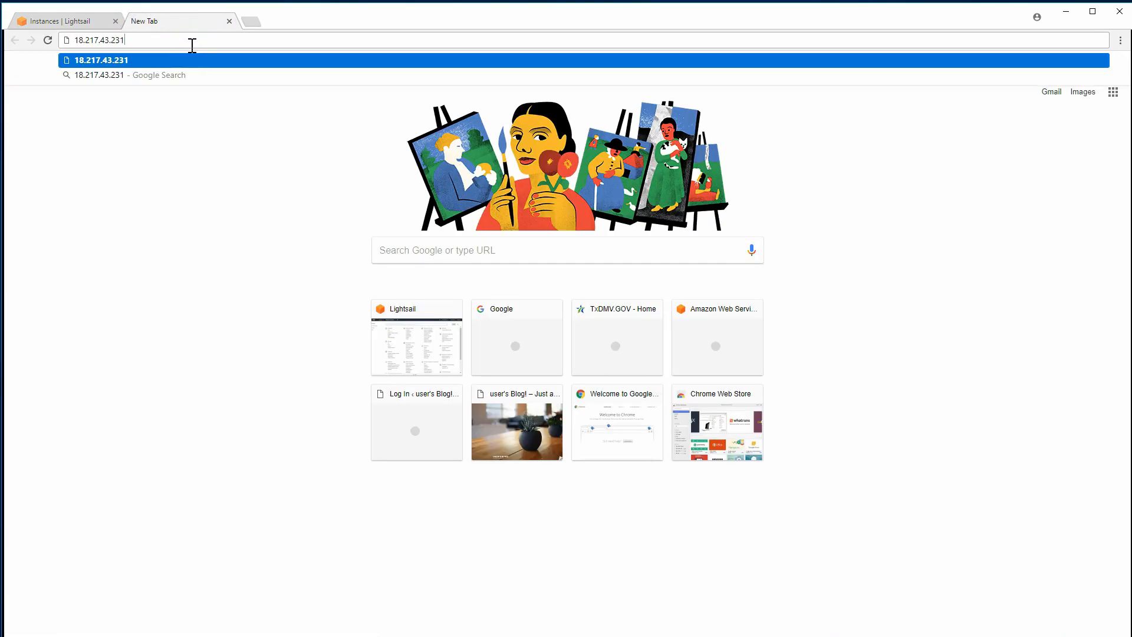
key("Return")
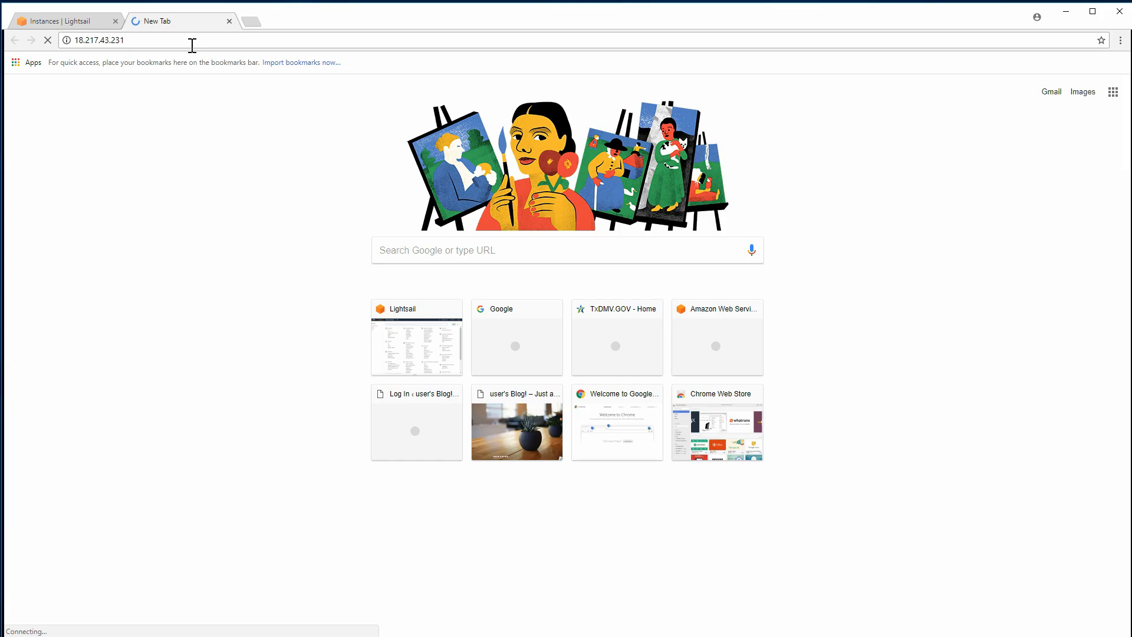
- Return to the Lightsail instance list and open the TestSite WordPress instance's management page
left_click(72, 24)
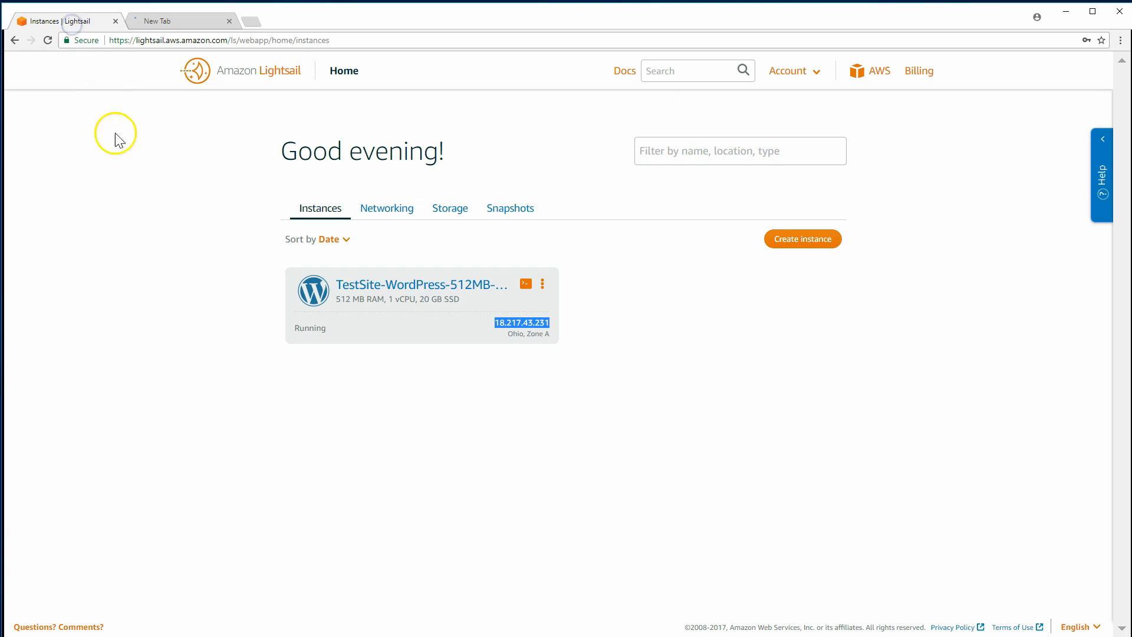
left_click(412, 286)
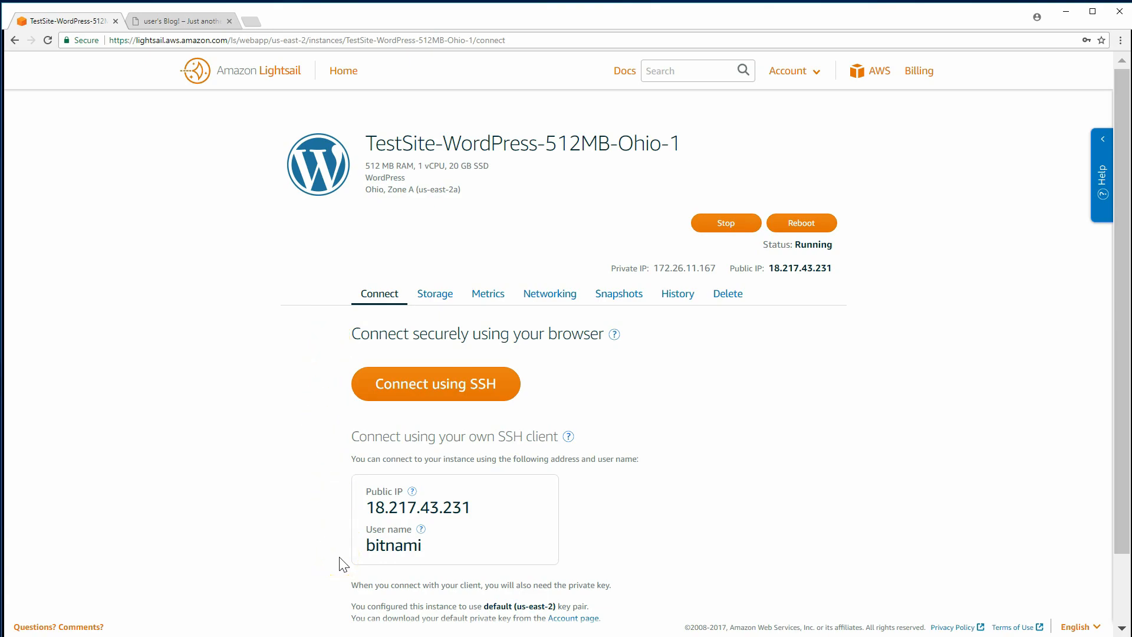
- Examine the instance's system disk, additional attached disks, and all of its metric graphs
left_click(428, 298)
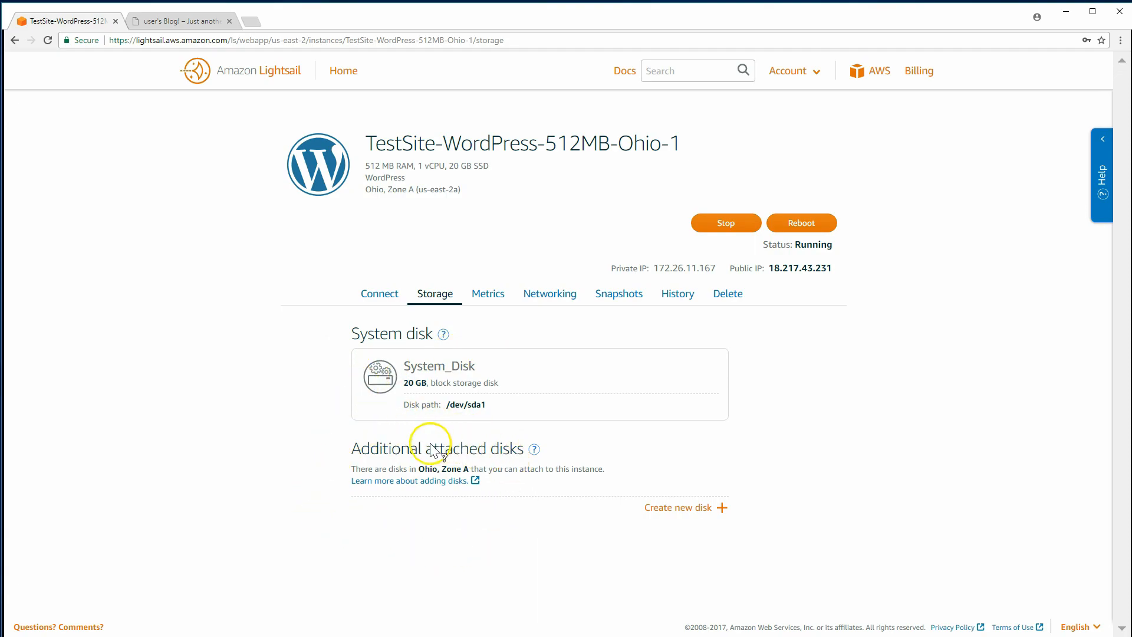
left_click(487, 295)
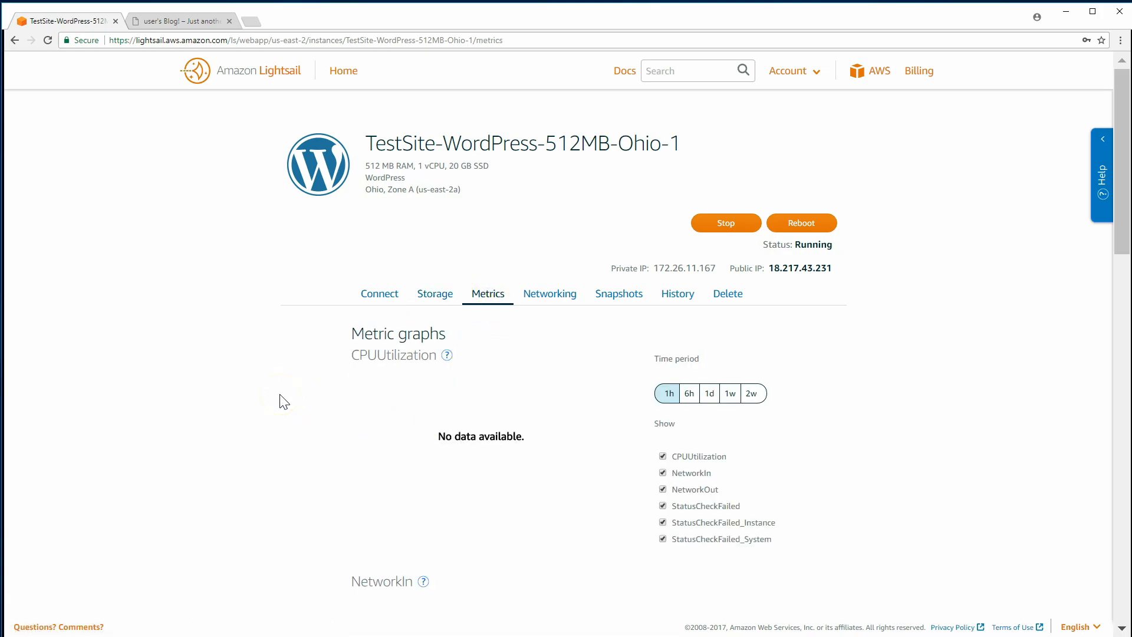
scroll(281, 402, "down", 2)
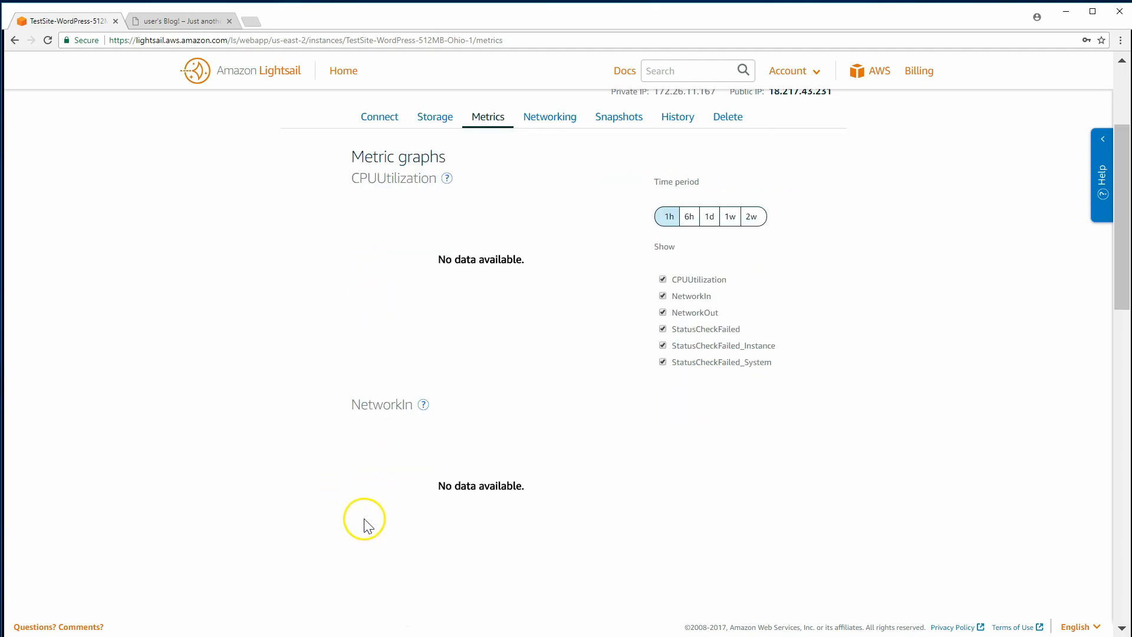
scroll(377, 490, "down", 4)
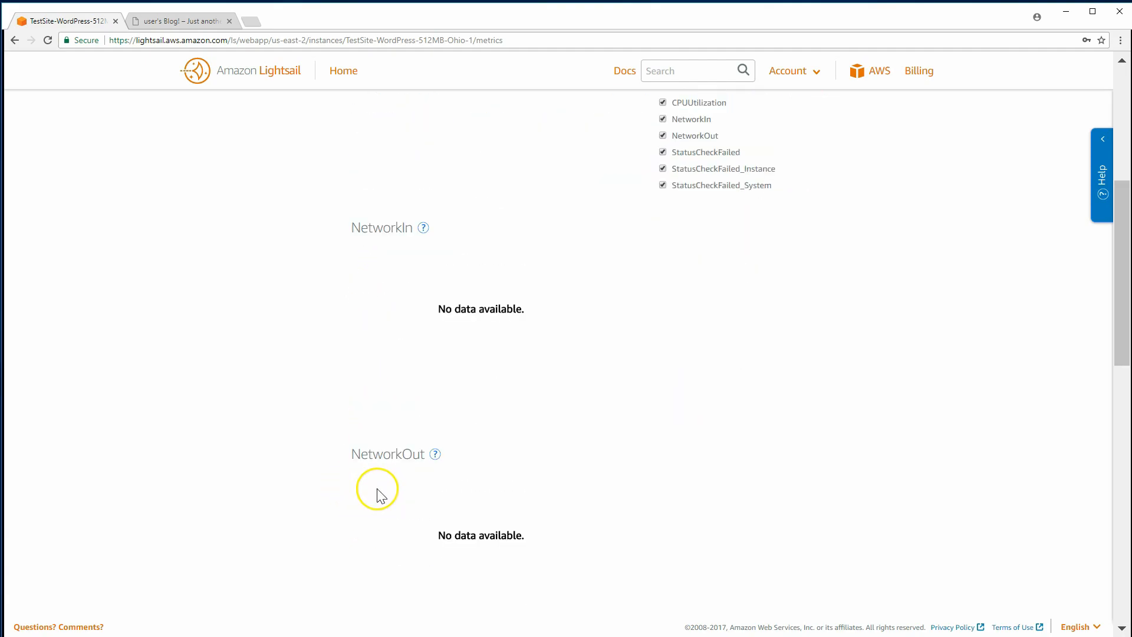
scroll(377, 492, "down", 5)
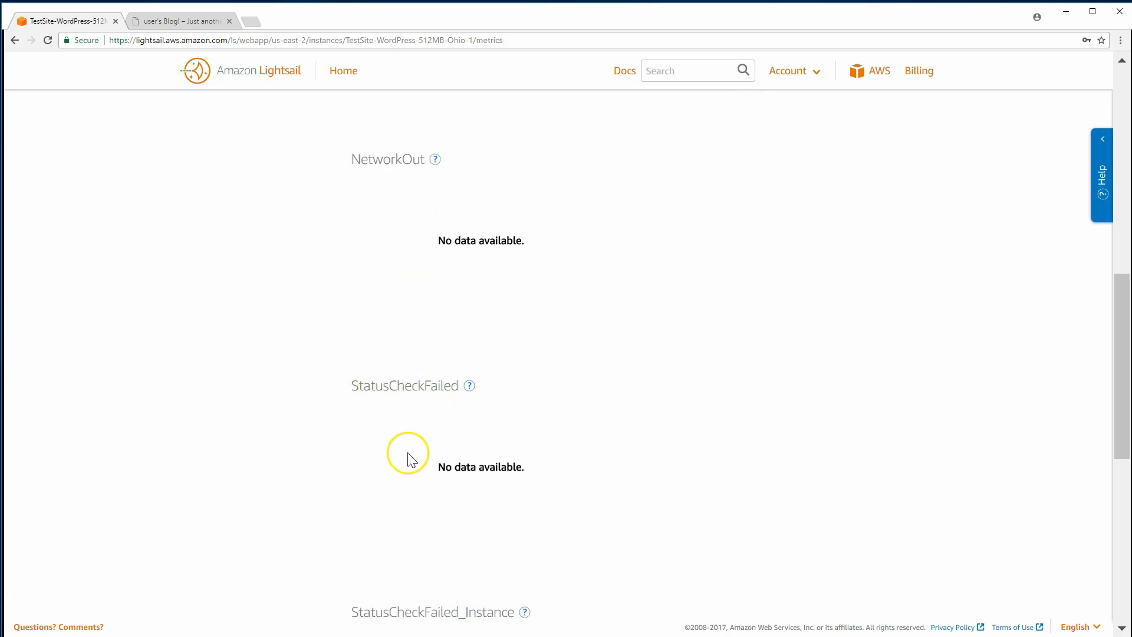
scroll(411, 458, "down", 3)
scroll(407, 463, "down", 3)
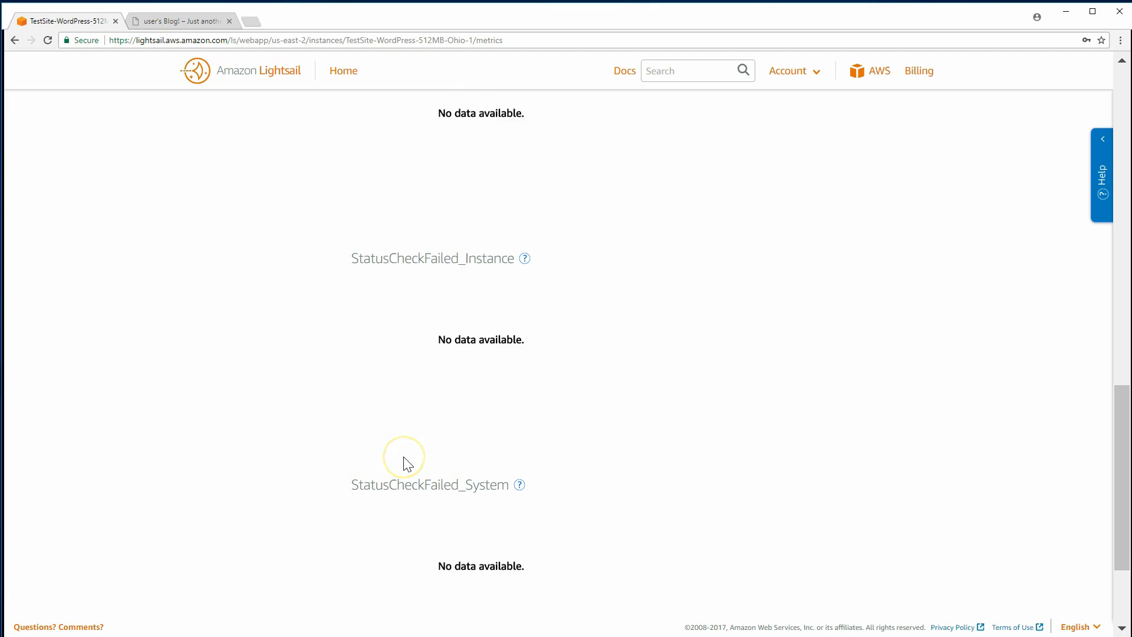
scroll(405, 463, "down", 2)
scroll(408, 464, "up", 12)
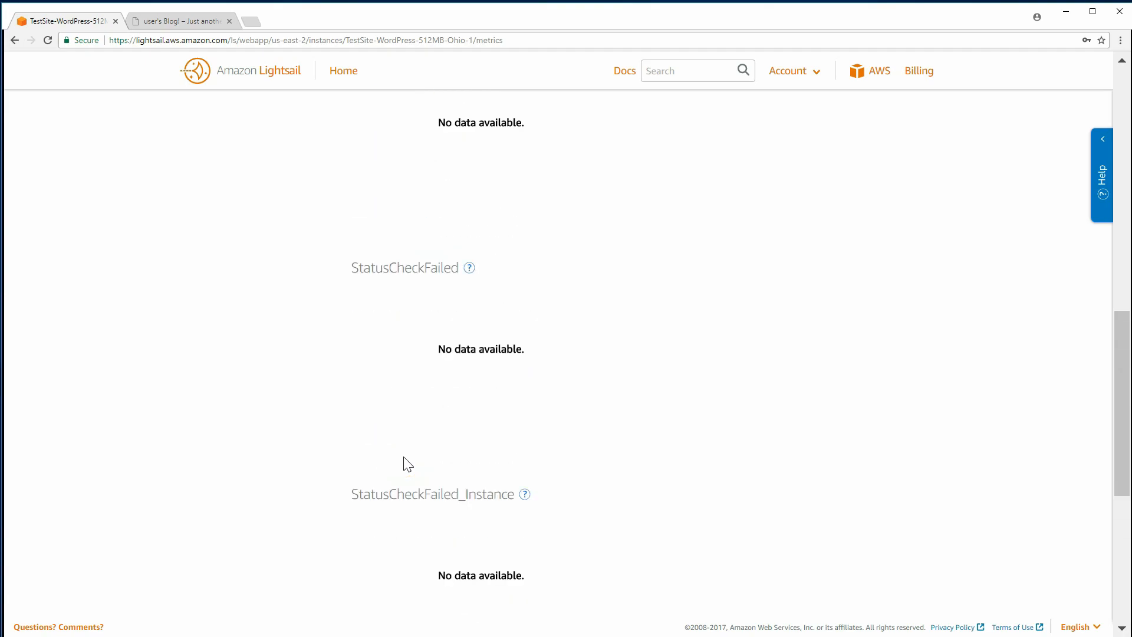
scroll(406, 461, "up", 6)
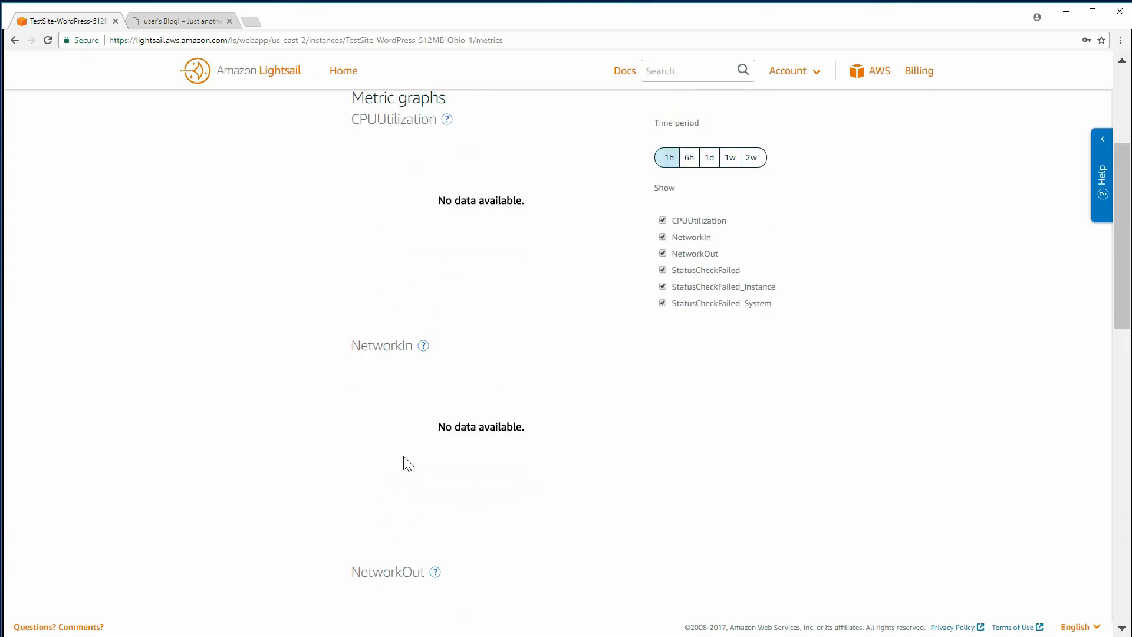
left_click(620, 382)
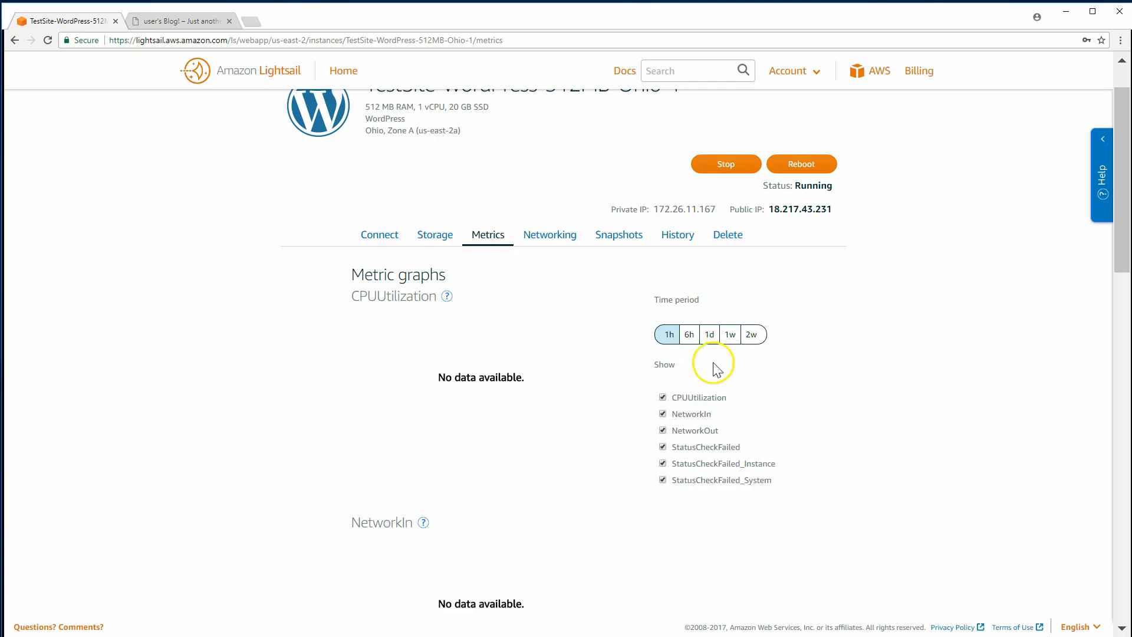
- Review the instance's networking and firewall settings, snapshots, history, and deletion option
left_click(538, 248)
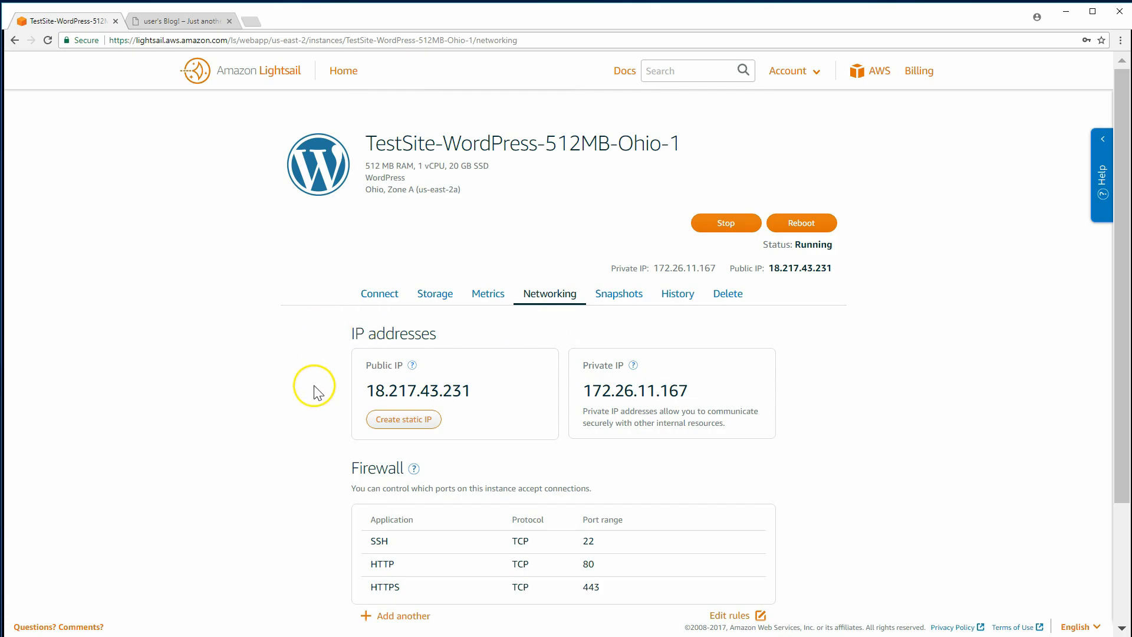
scroll(315, 389, "down", 2)
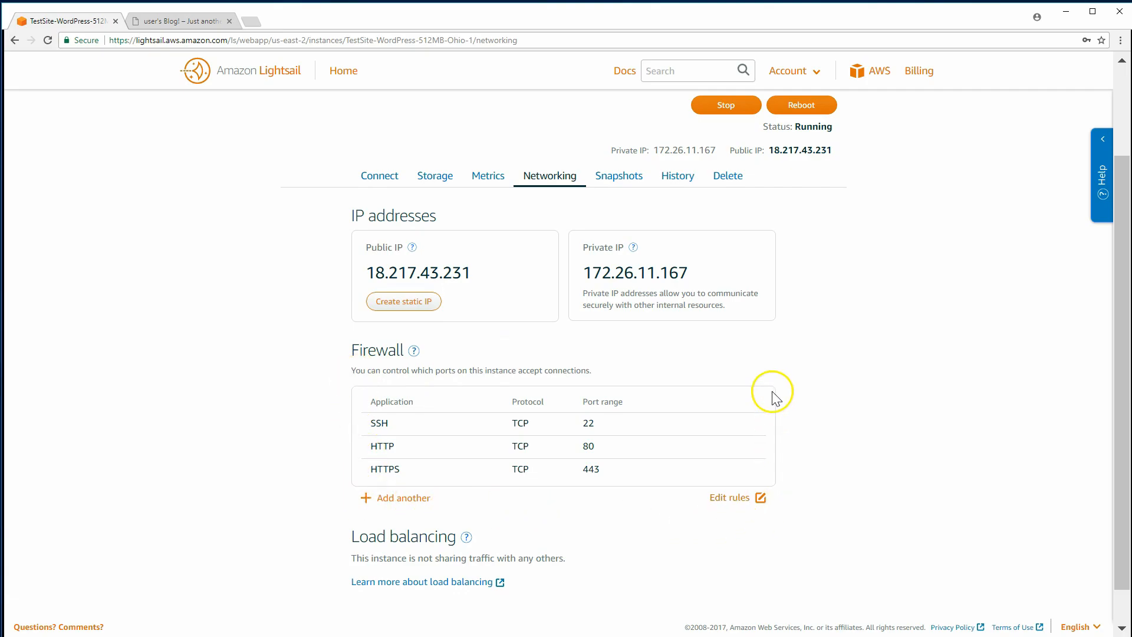
scroll(472, 423, "down", 1)
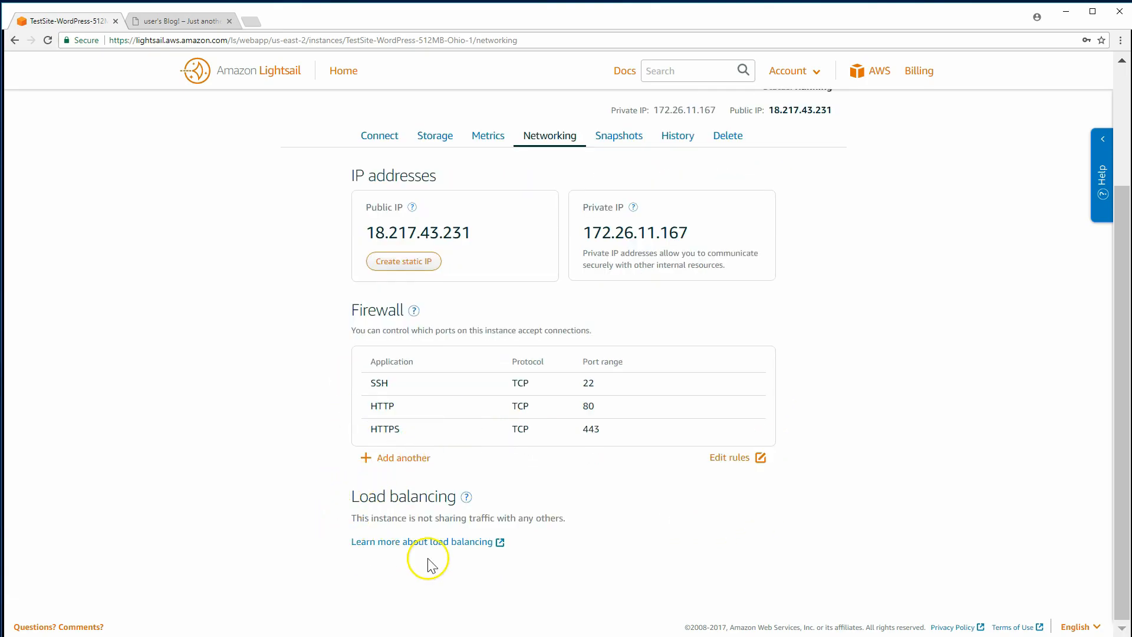
left_click(619, 135)
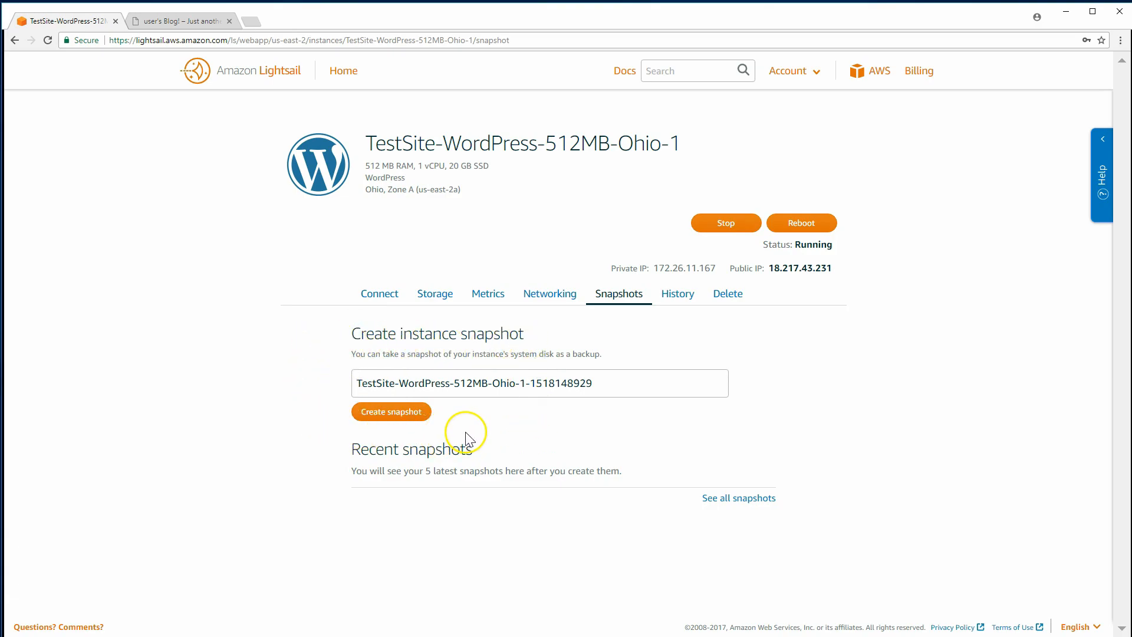
left_click(669, 297)
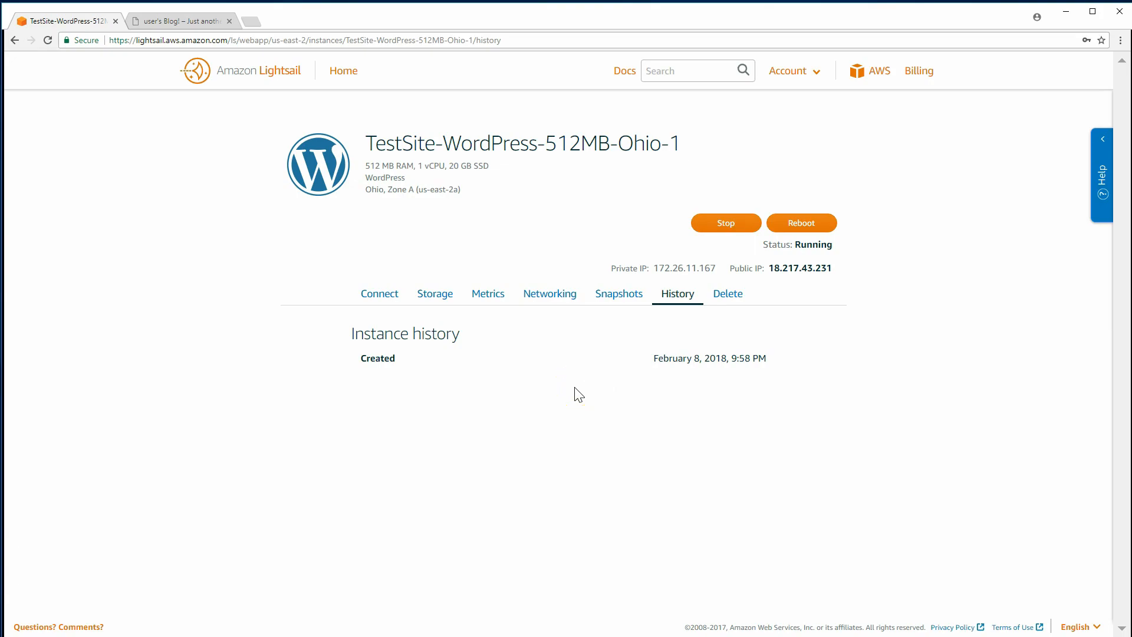
left_click(728, 297)
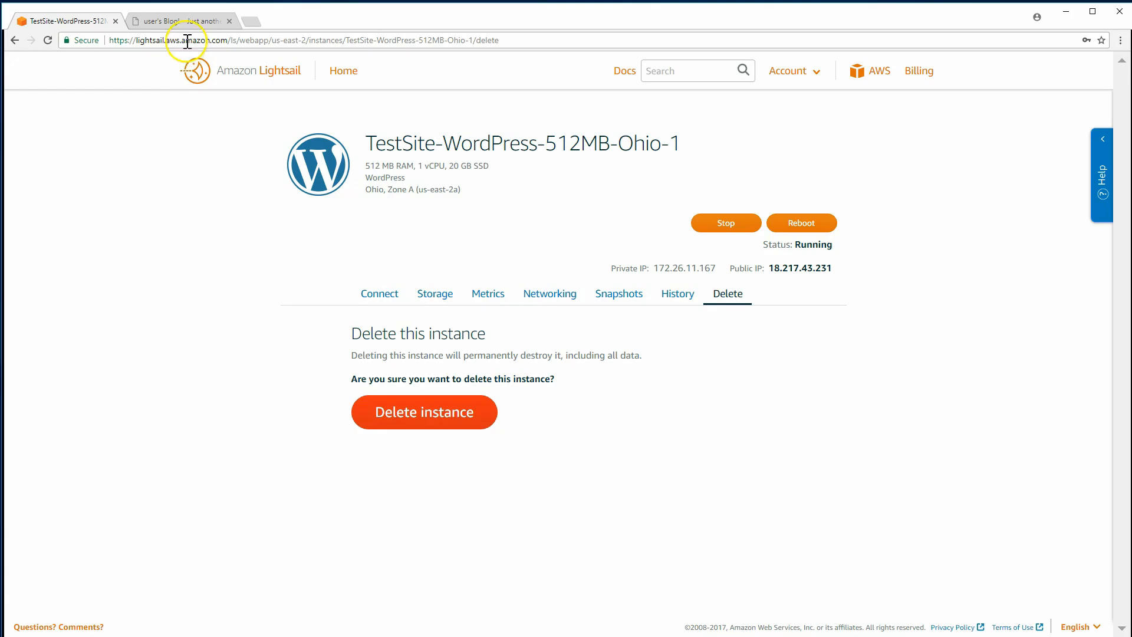
- Return to the WordPress site, open its Bitnami management page, and check the WordPress access data for the admin username
left_click(183, 23)
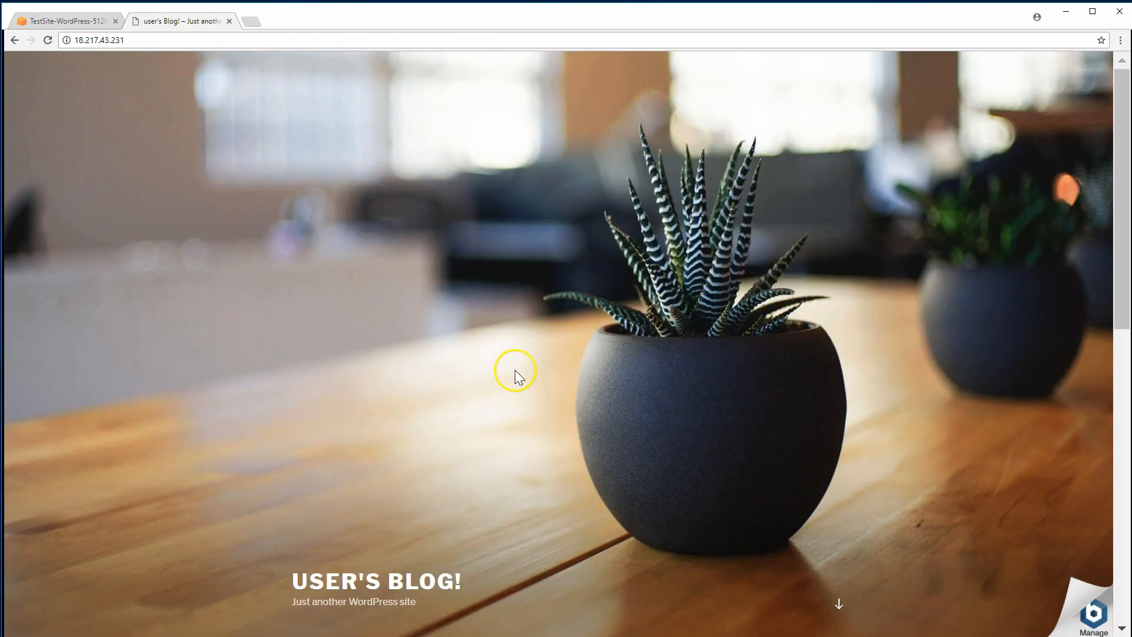
scroll(514, 370, "down", 7)
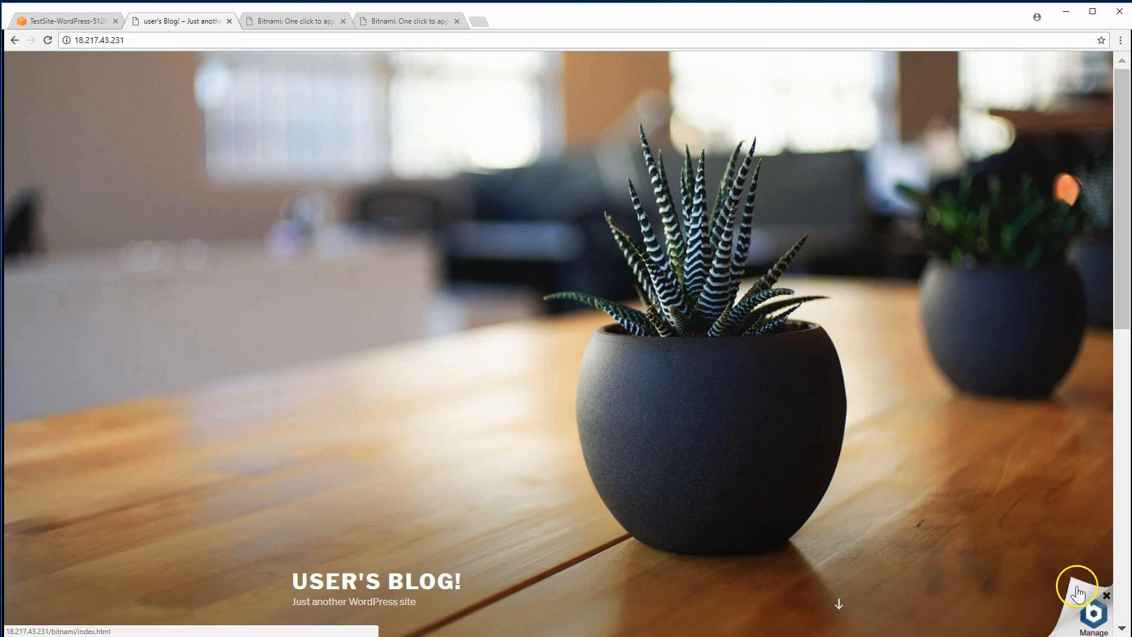
left_click(1092, 619)
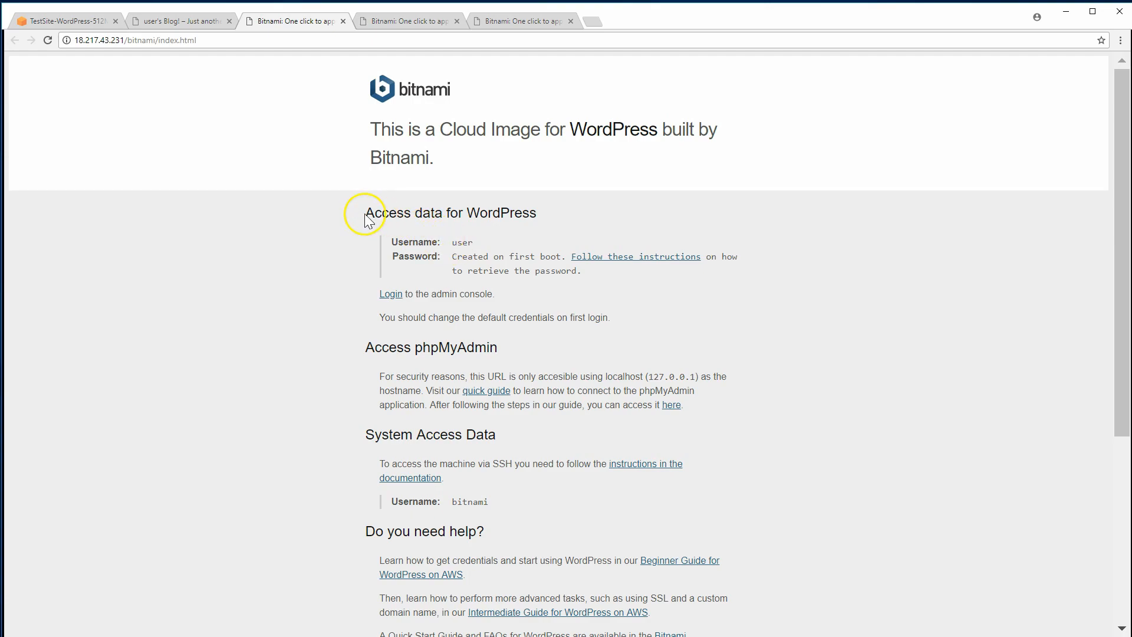
left_click_drag(366, 212, 512, 216)
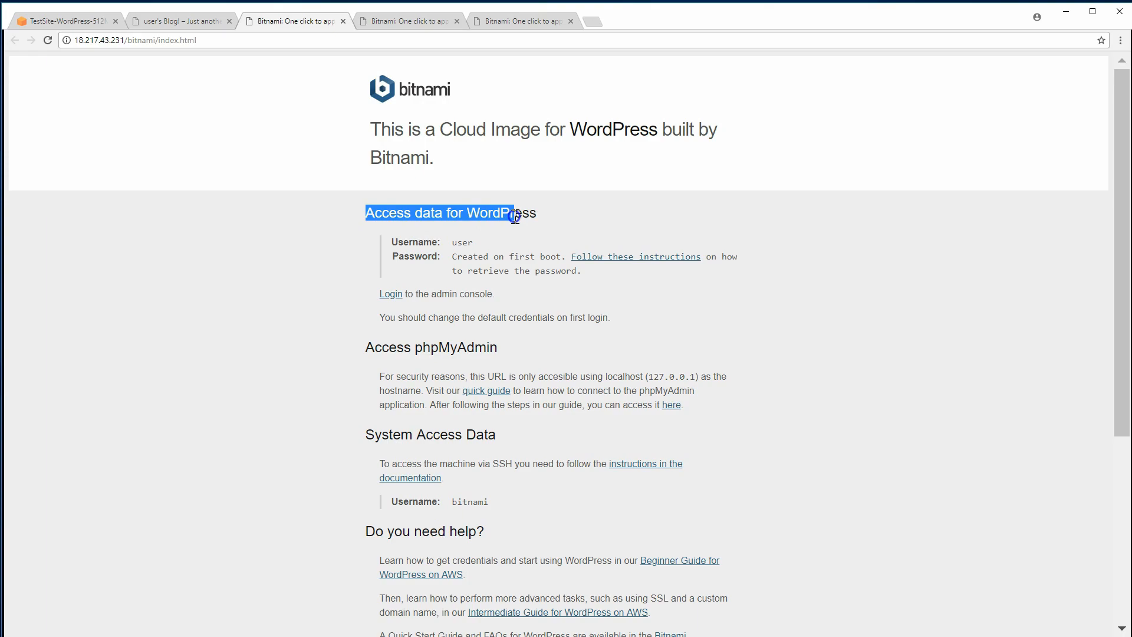
left_click(460, 242)
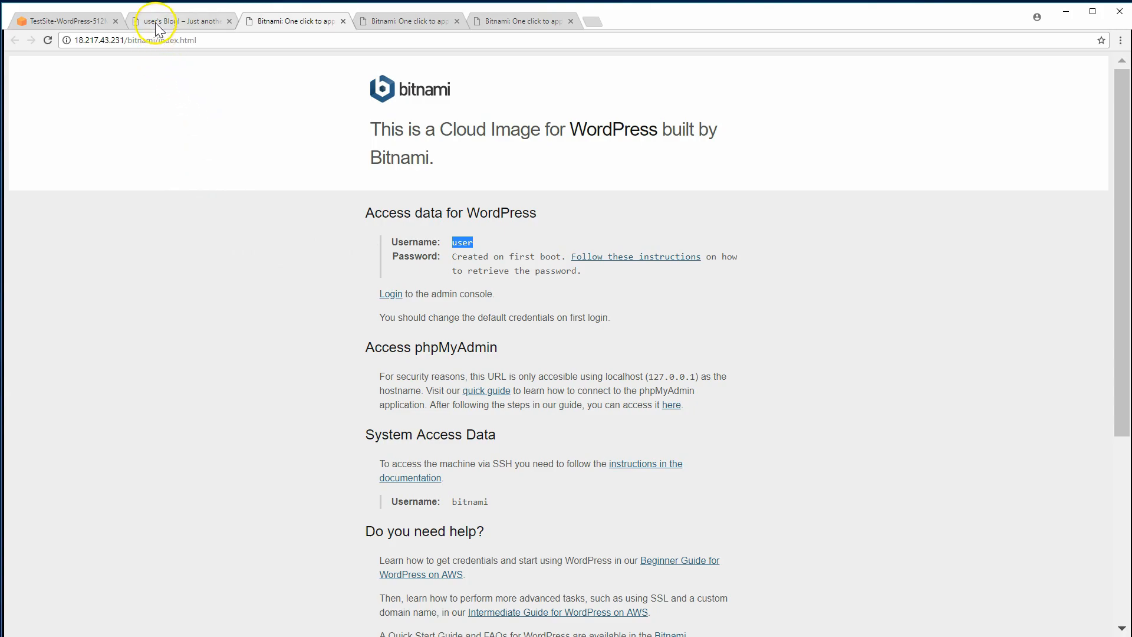
- Load the site's /wp-admin login page and enter user as the username
left_click(193, 29)
left_click(255, 43)
left_click(255, 43)
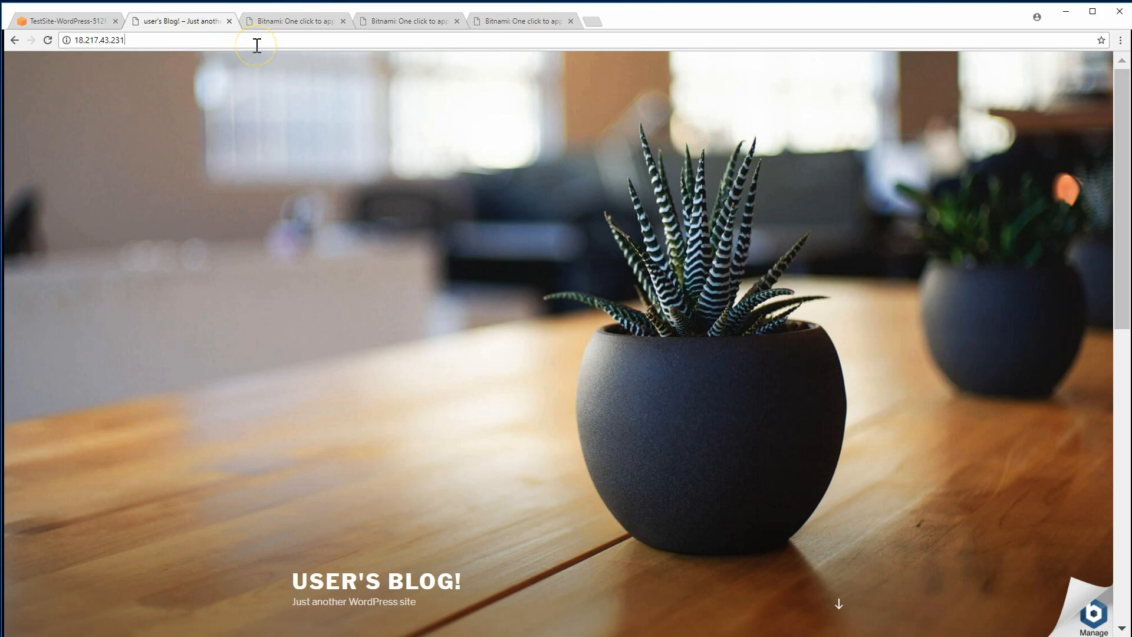
type("/wp-admin")
key("Return")
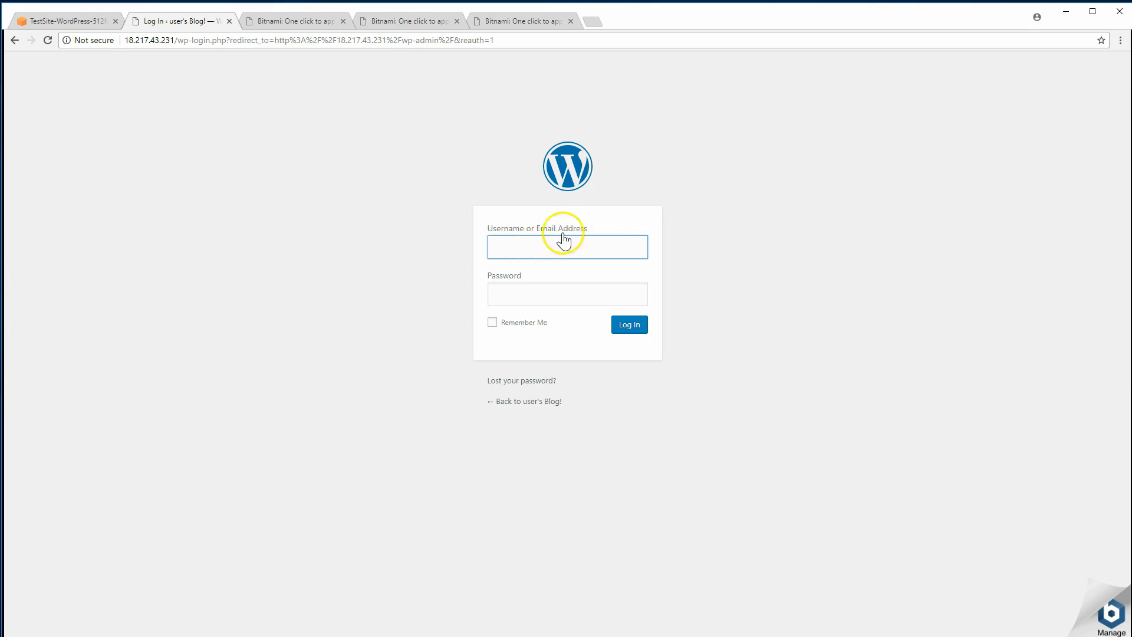
left_click(509, 248)
left_click(389, 196)
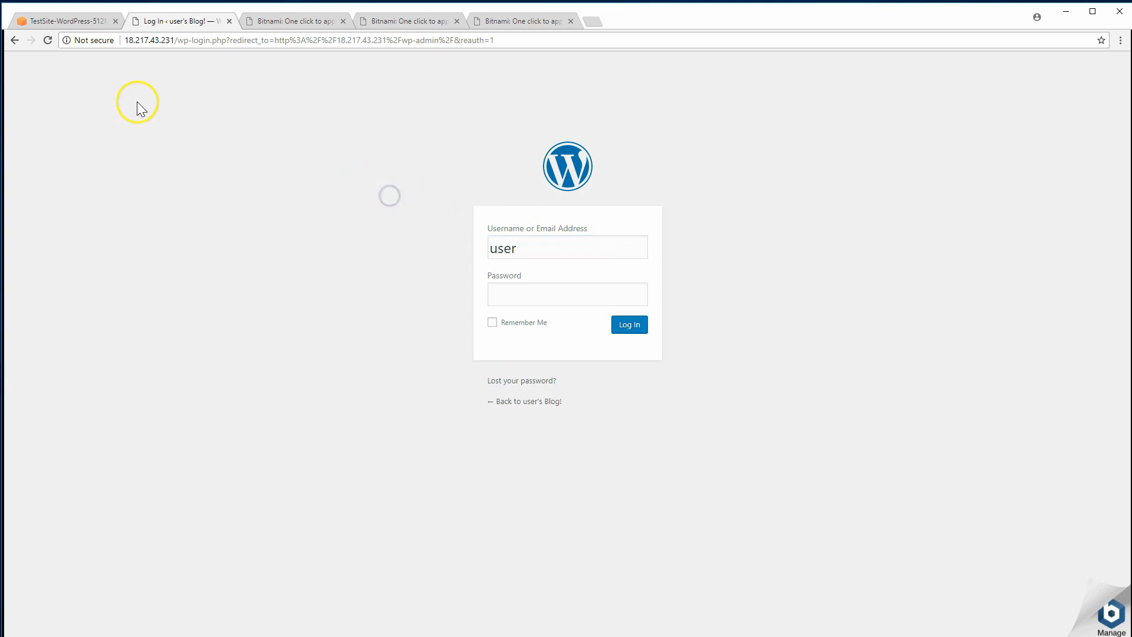
- Connect to the TestSite instance through Lightsail's browser-based SSH and list the home directory with ls
left_click(88, 22)
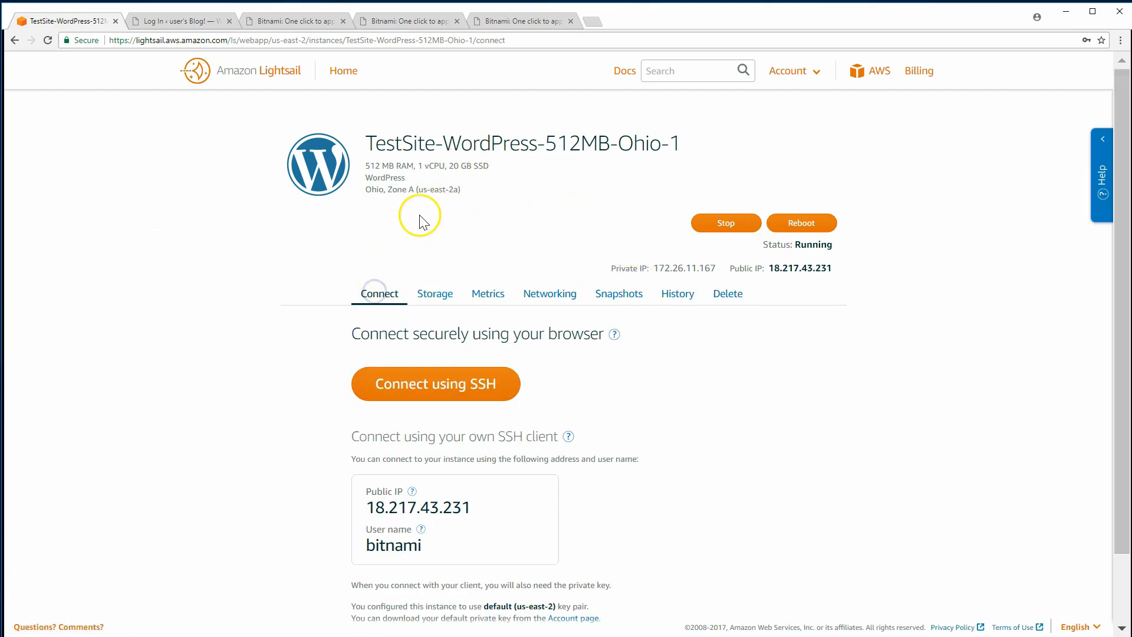
left_click(452, 392)
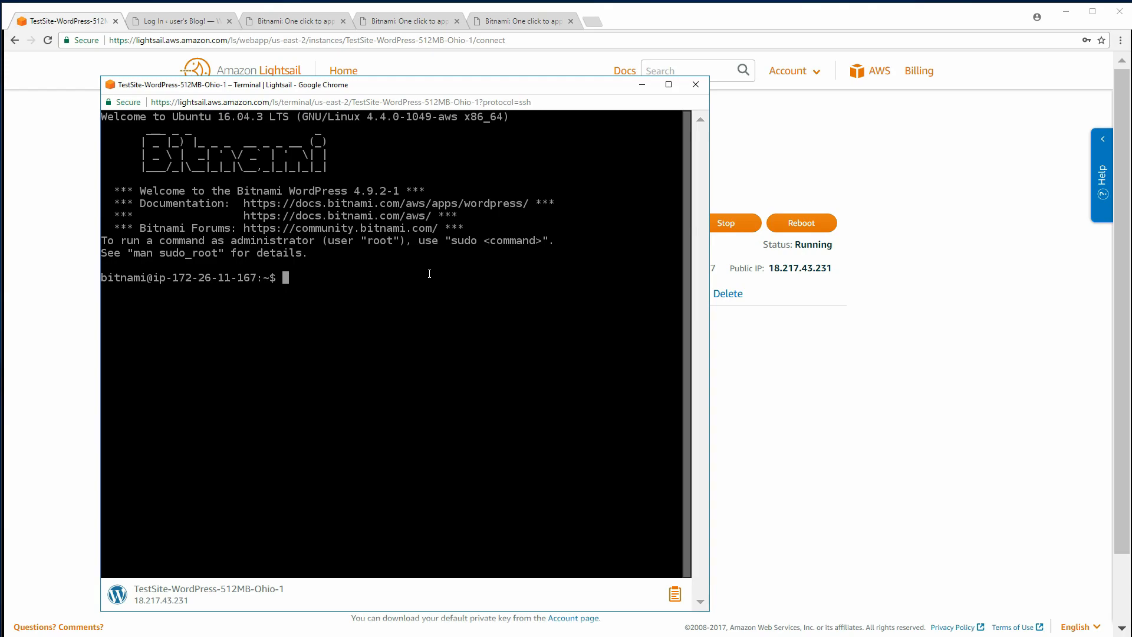
type("ls")
key("Return")
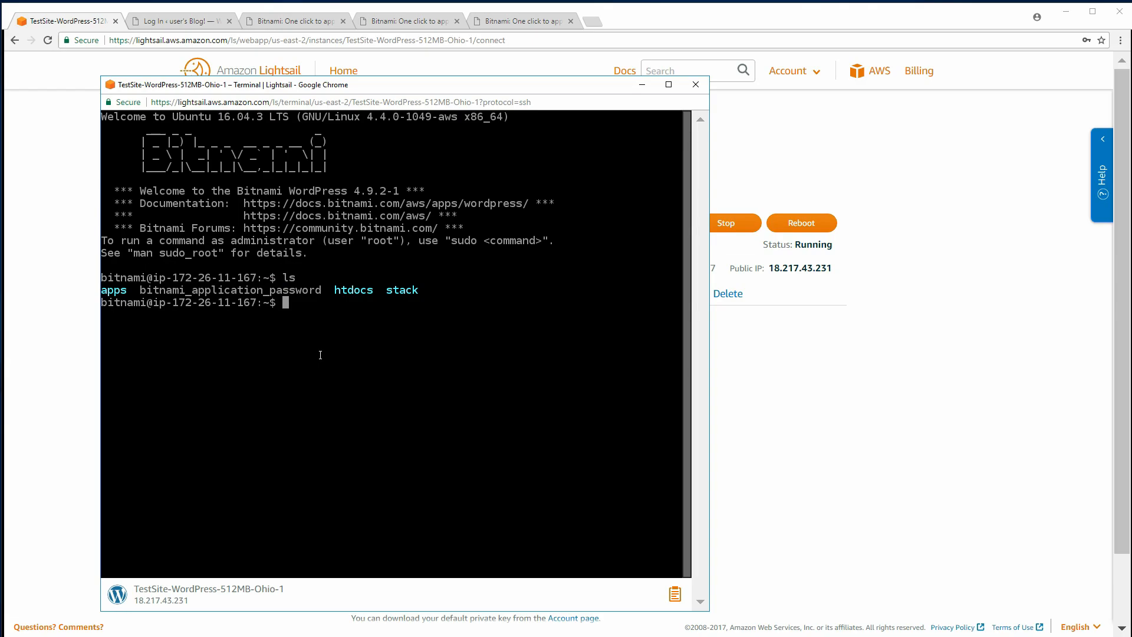
- Display the contents of the bitnami_application_password file with cat
type("cat bitnami")
key("Tab")
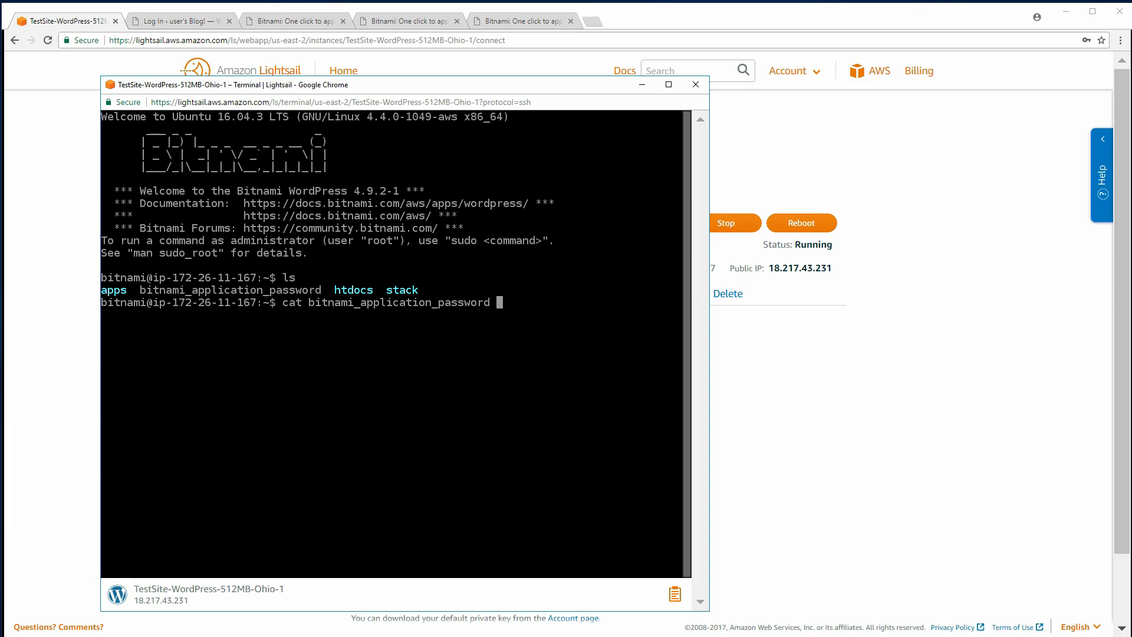
key("Return")
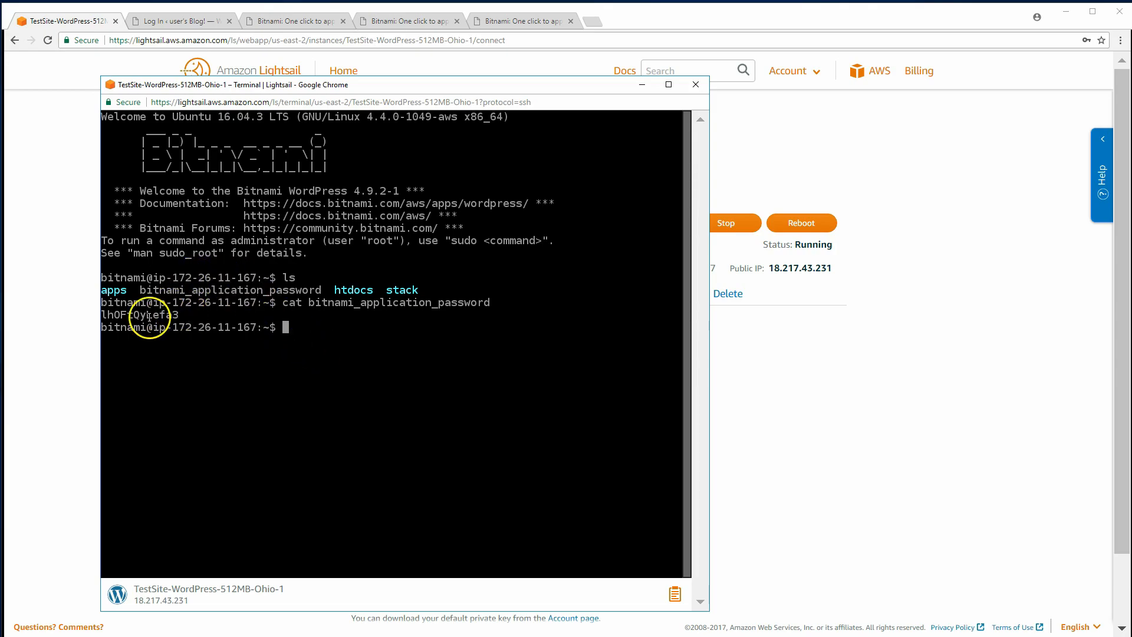
- Copy the application password from the SSH terminal output by way of the terminal's clipboard
left_click_drag(182, 318, 99, 316)
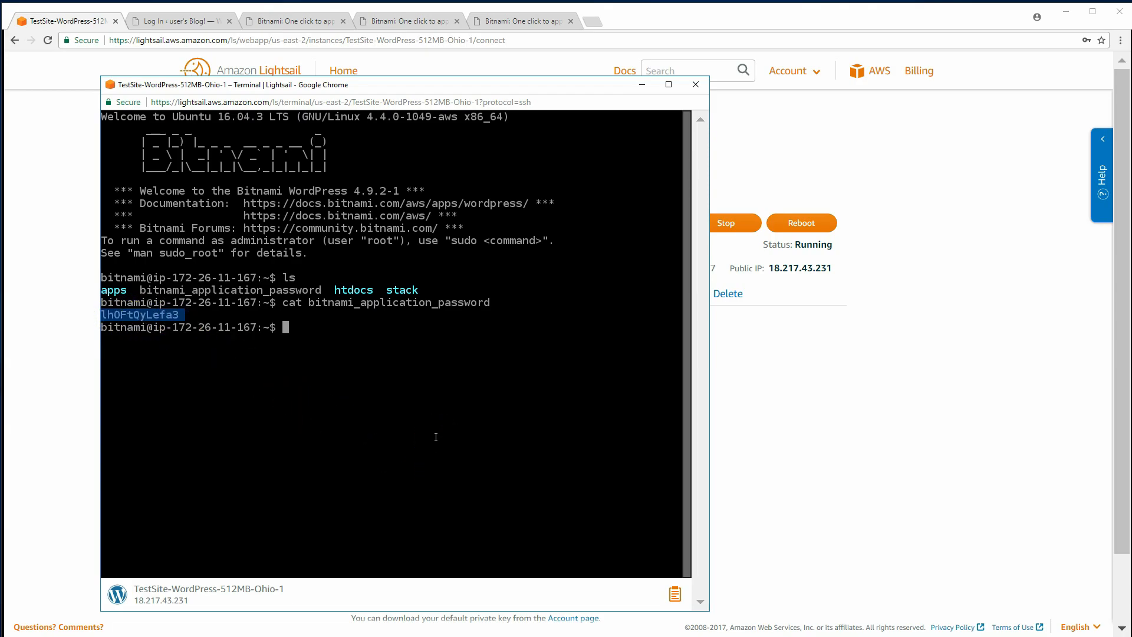
left_click(674, 594)
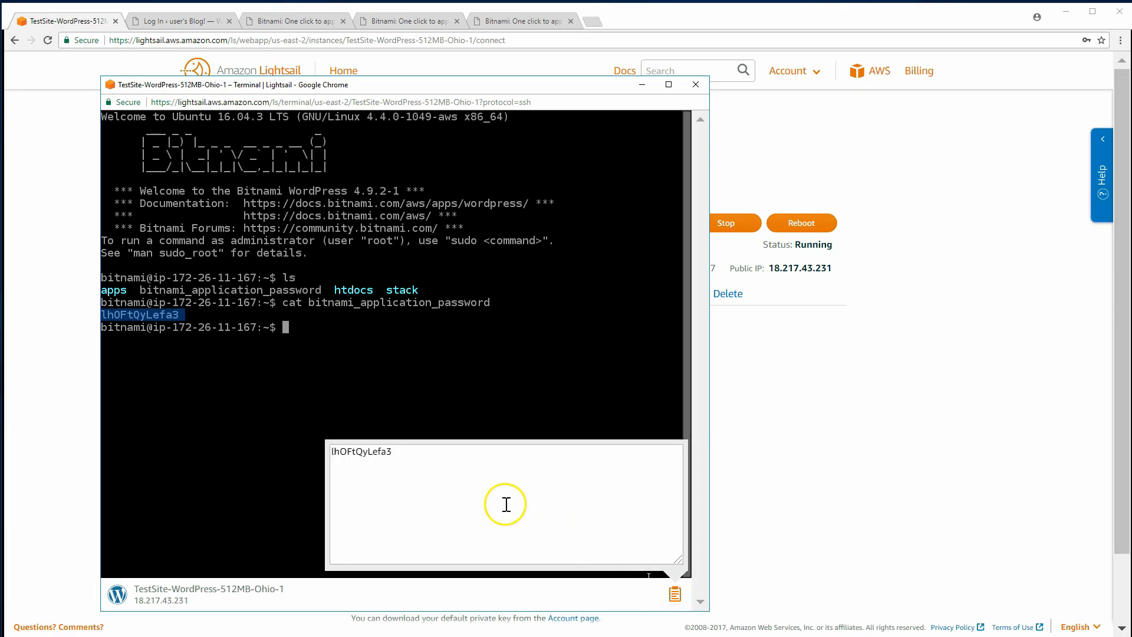
left_click_drag(417, 457, 331, 451)
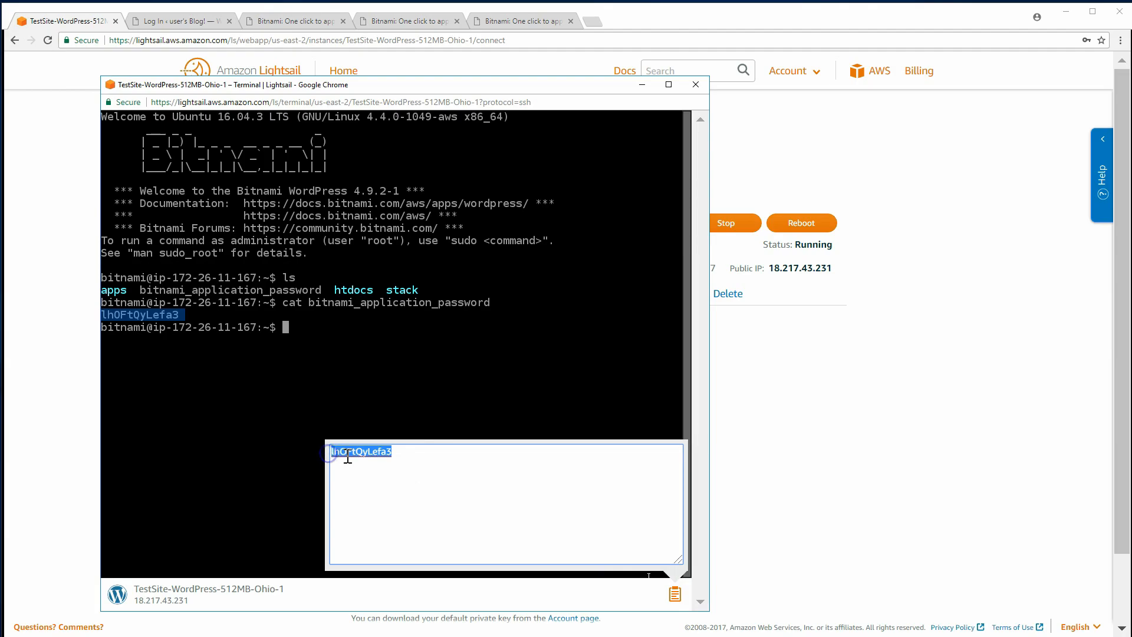
right_click(351, 457)
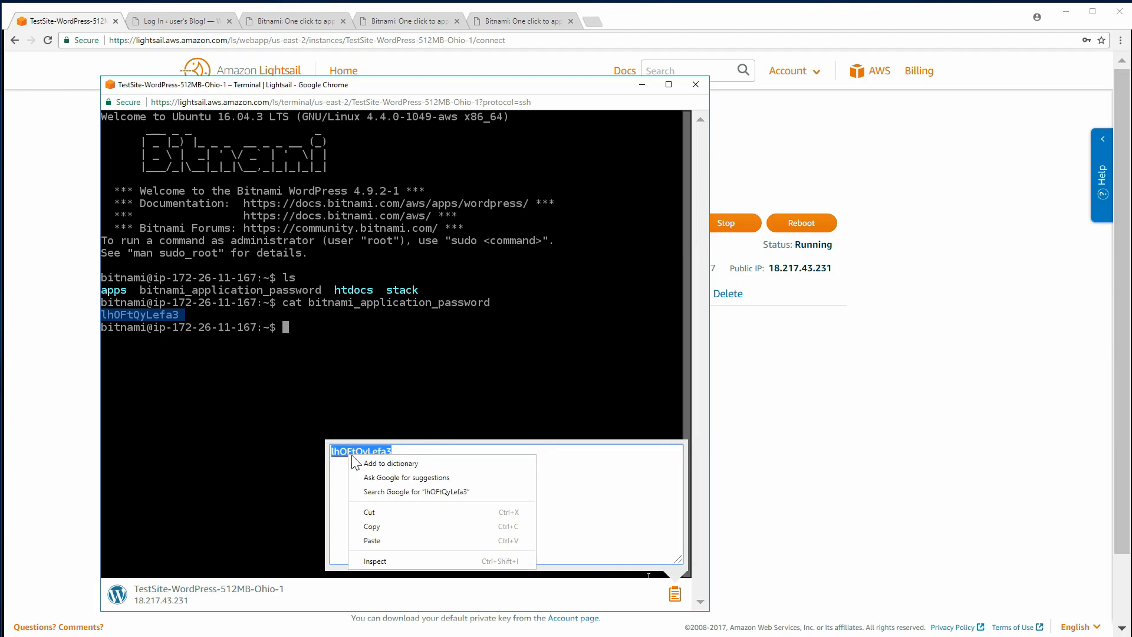
left_click(387, 523)
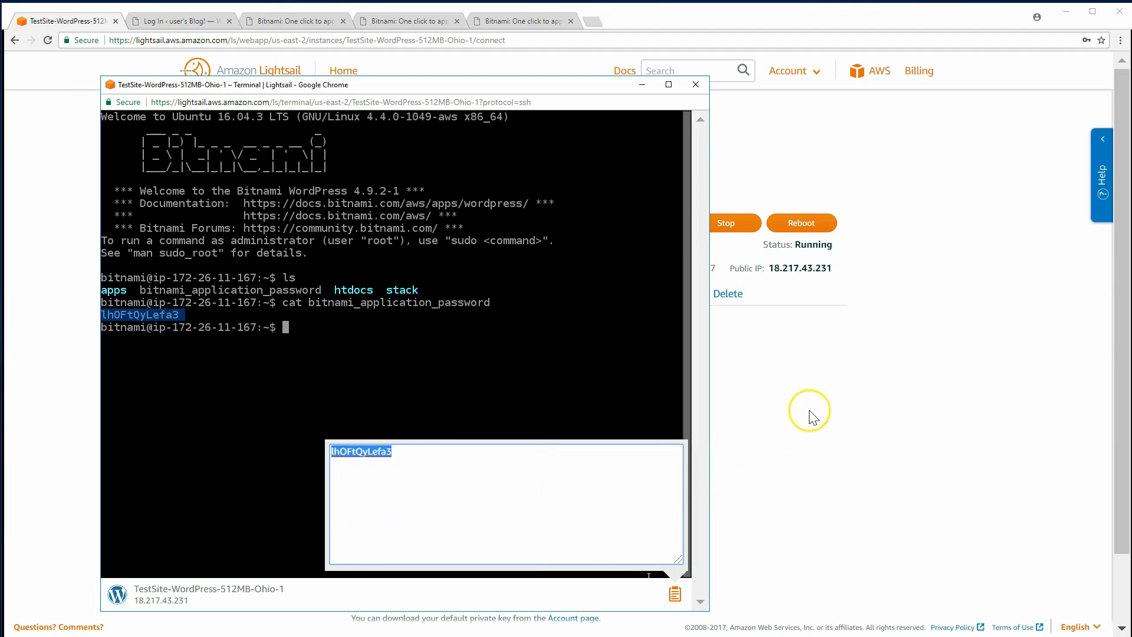
- Minimize the terminal, return to the WordPress login page, paste the application password, and log in
left_click(644, 86)
left_click(198, 21)
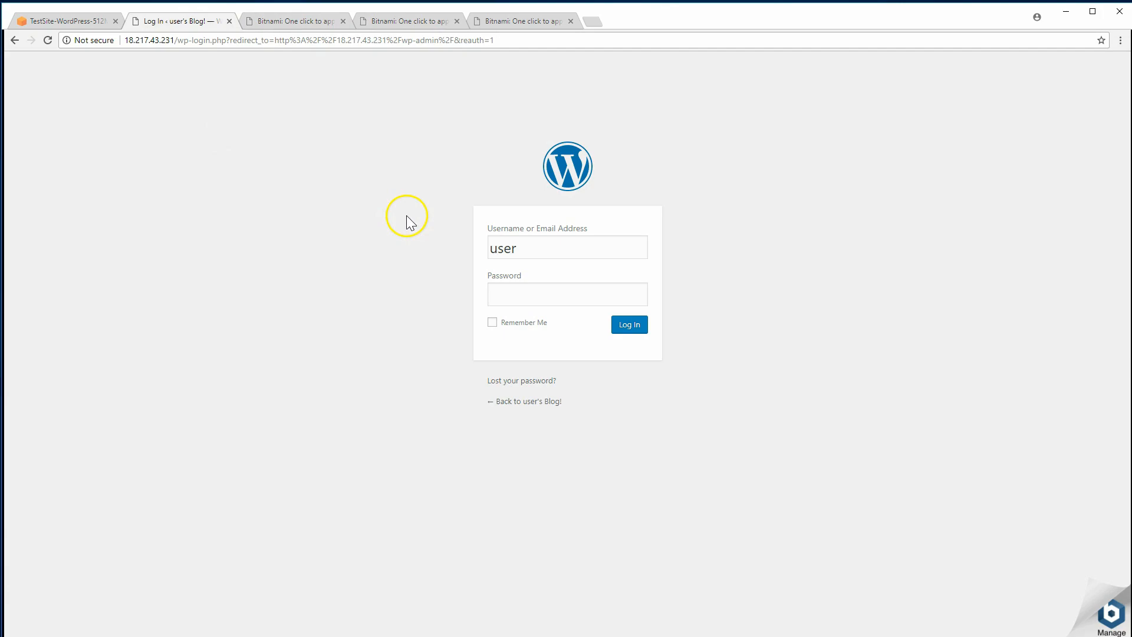
left_click(507, 287)
key("ctrl+v")
left_click(619, 323)
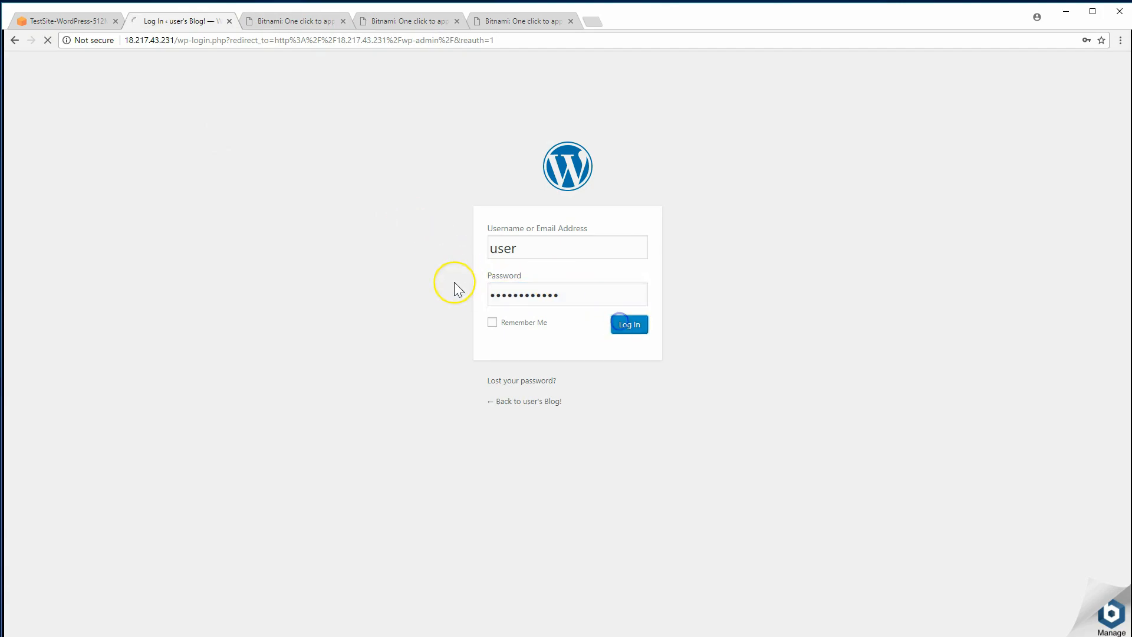